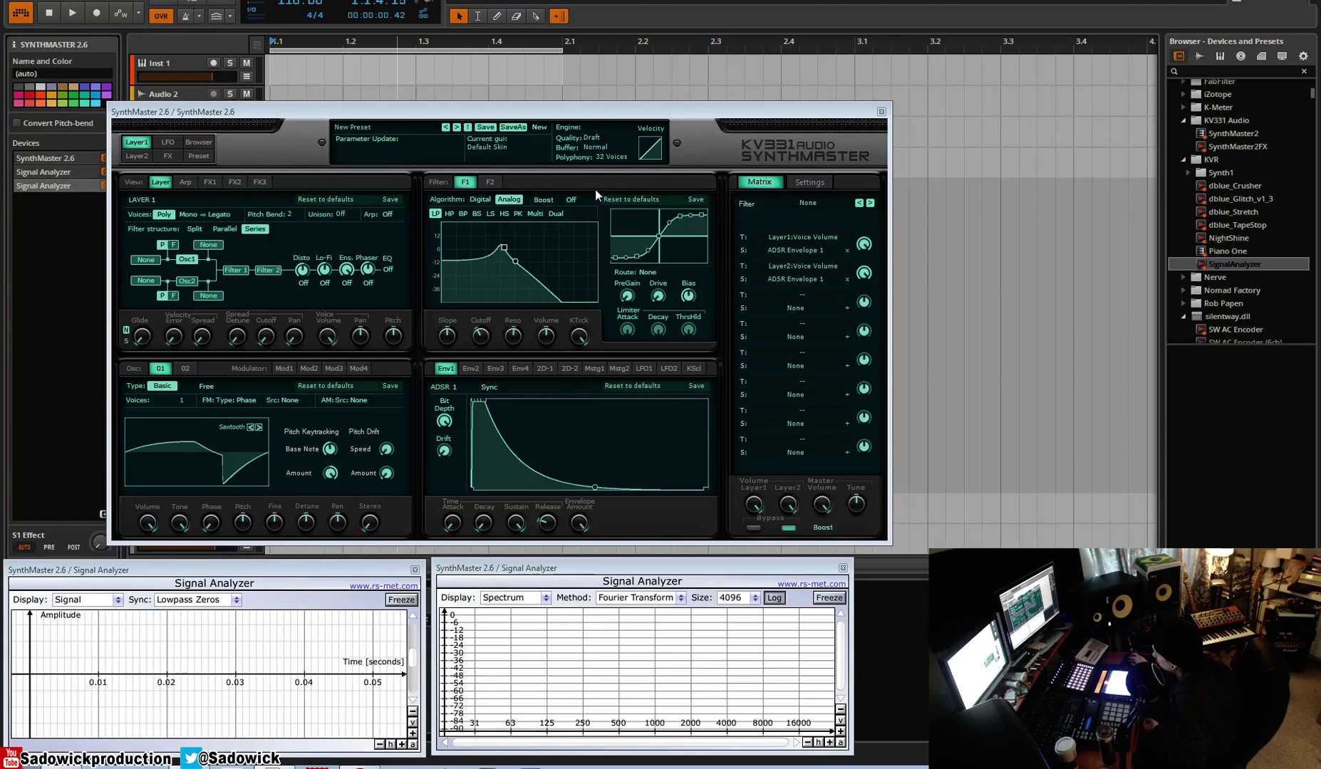
- Reset the preset and set the waveform of Layer 1's oscillator 1 to Sine
click(540, 127)
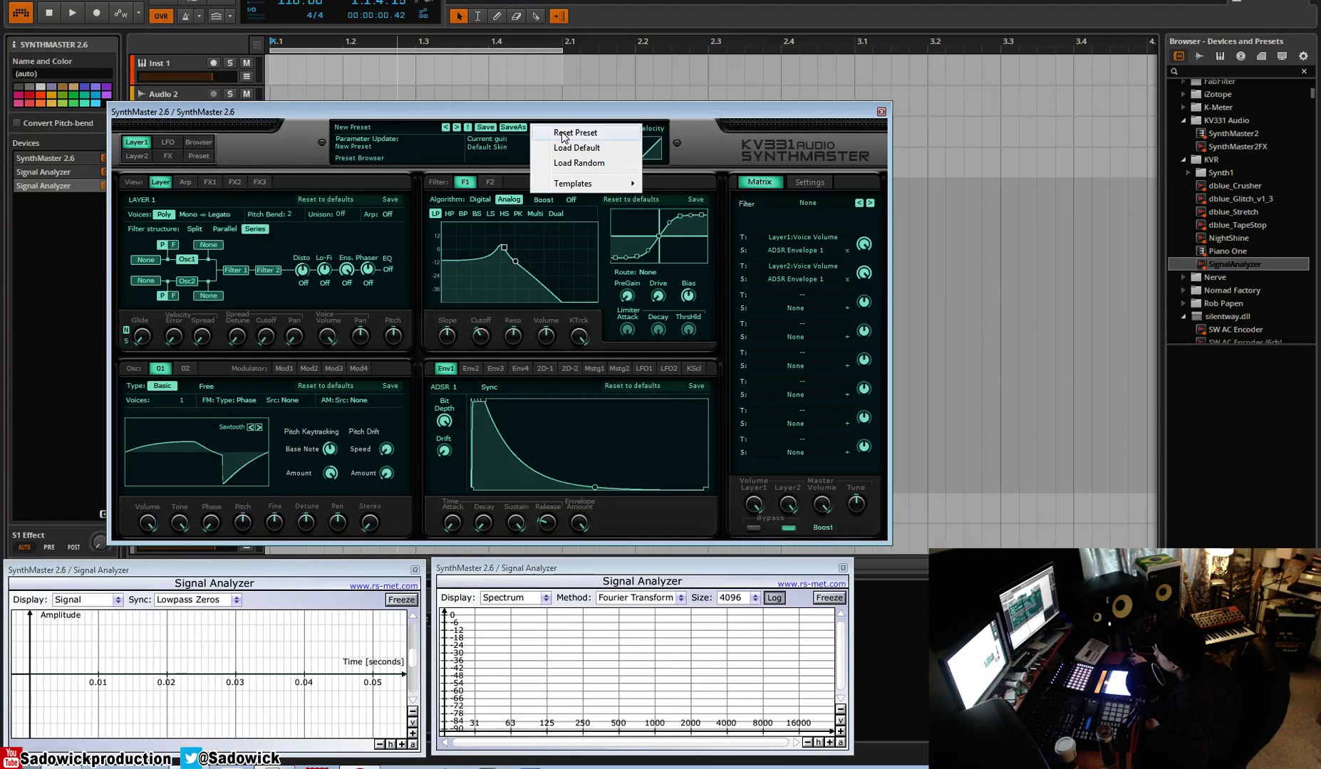
click(563, 134)
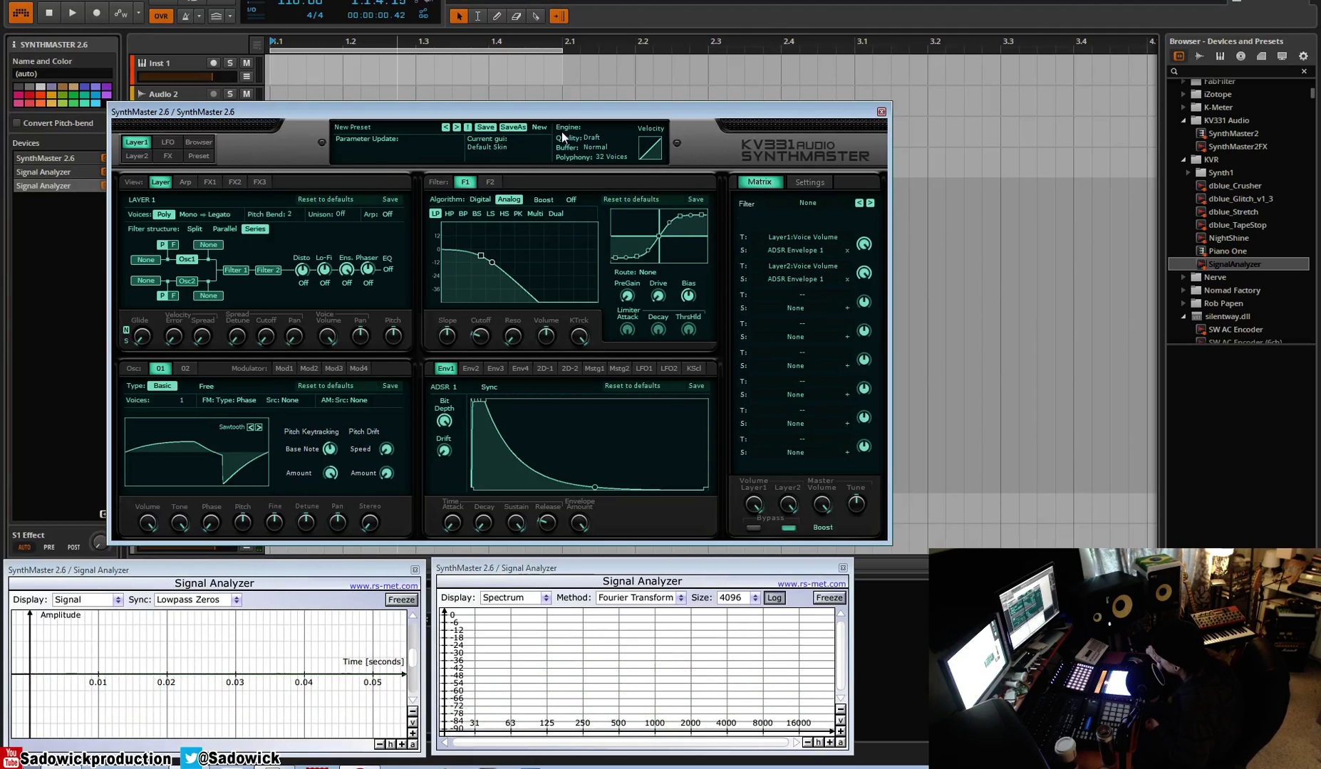
click(198, 460)
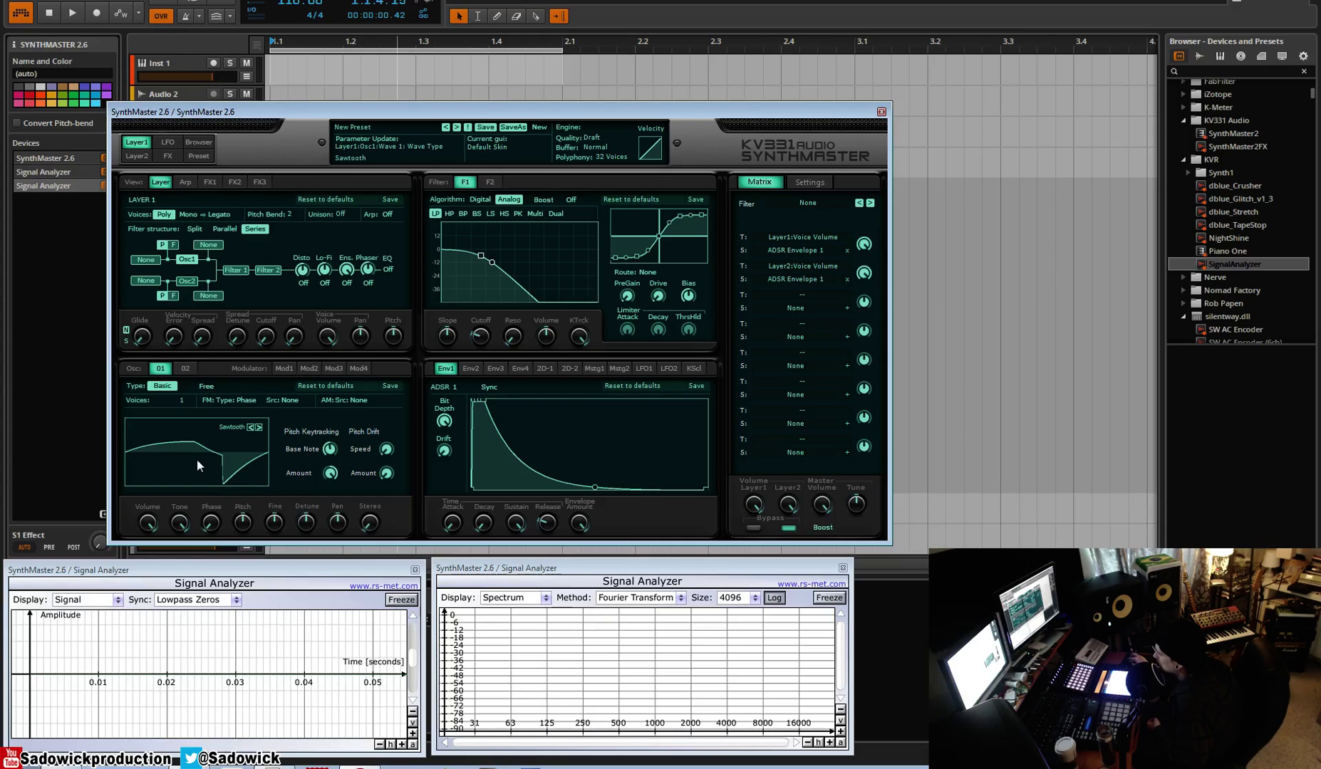
click(198, 459)
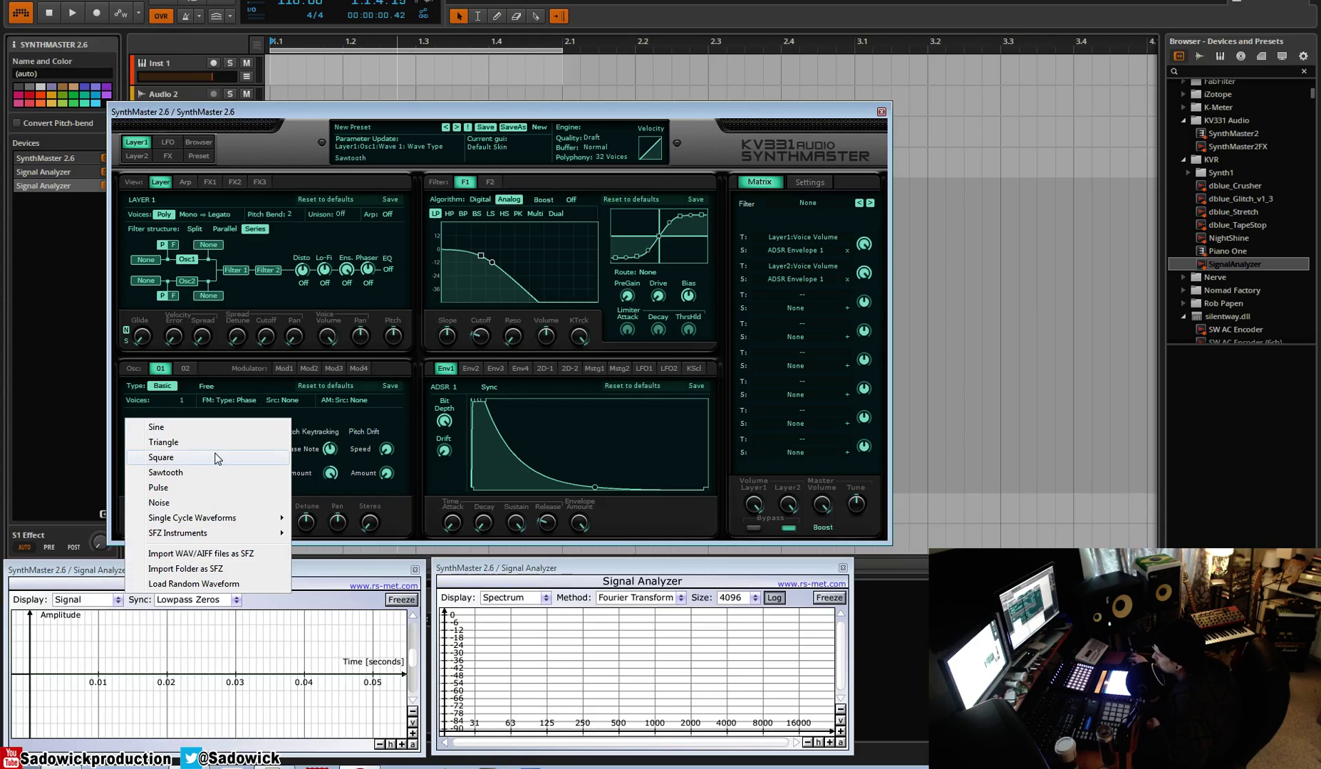
click(177, 429)
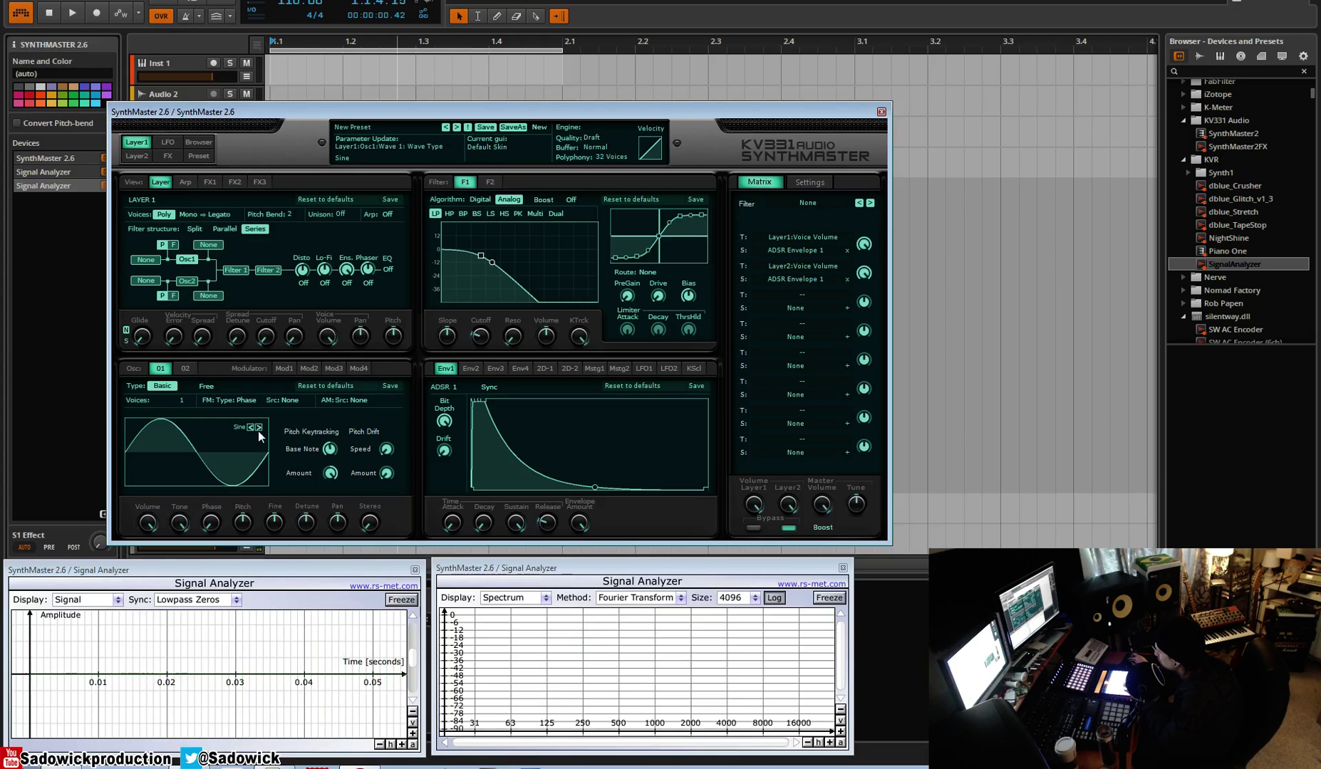
- Audition the Square, Sawtooth, Pulse and Noise waveforms on oscillator 1, adjust the phase on Pulse, and finish on Sine
click(258, 428)
click(258, 428)
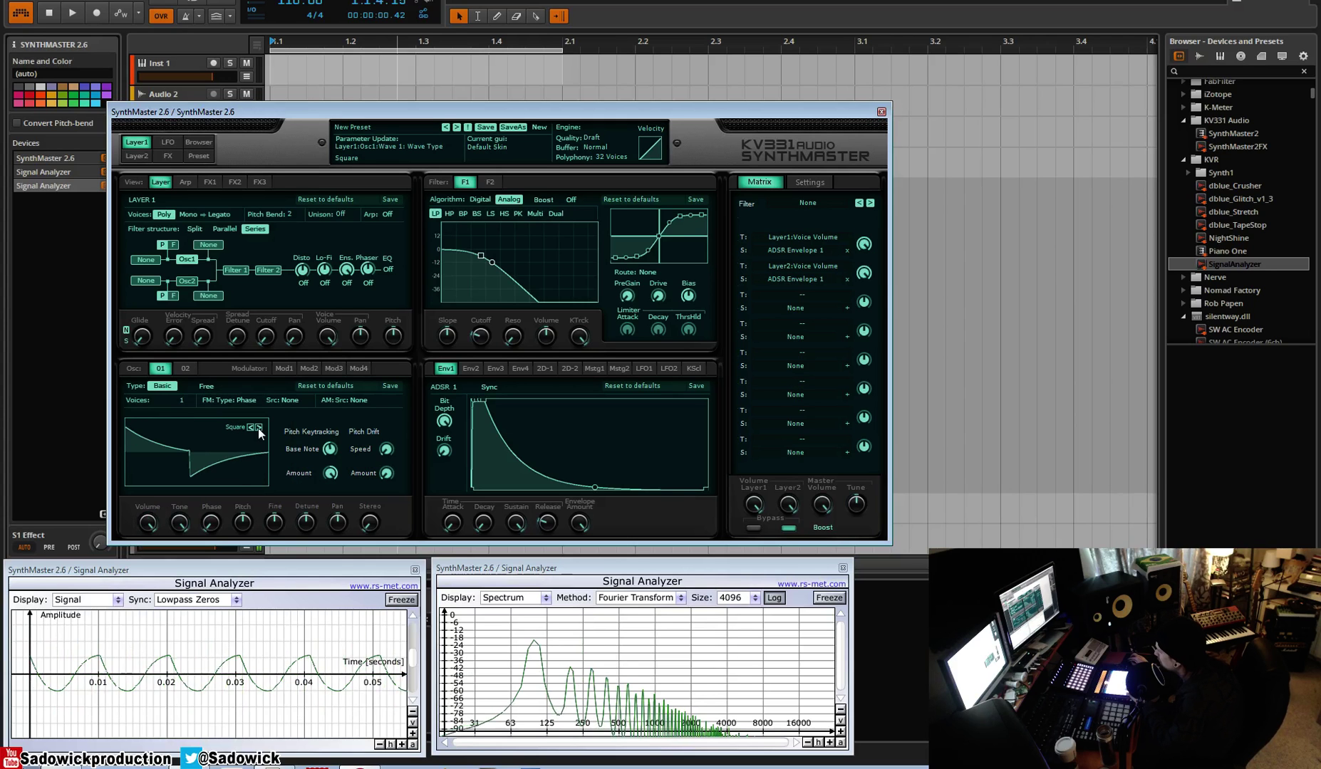
click(258, 428)
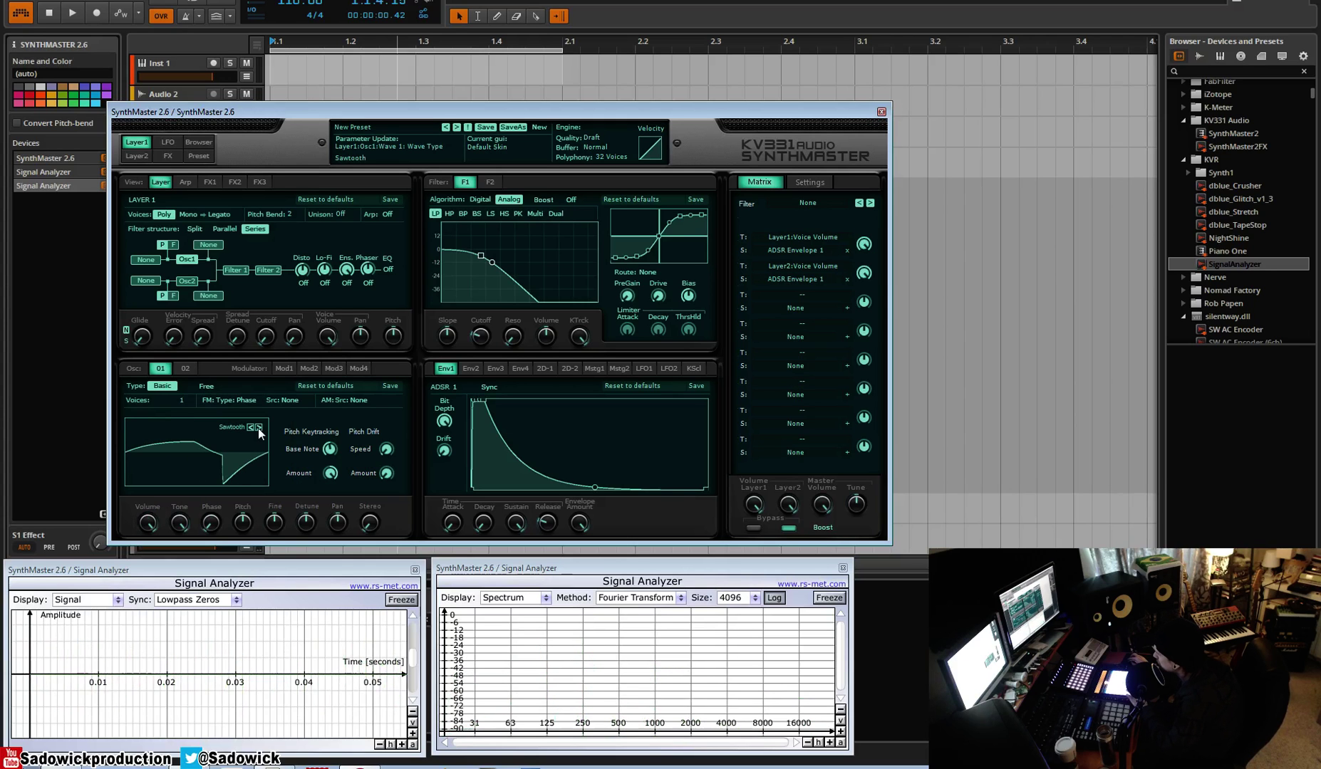
click(258, 428)
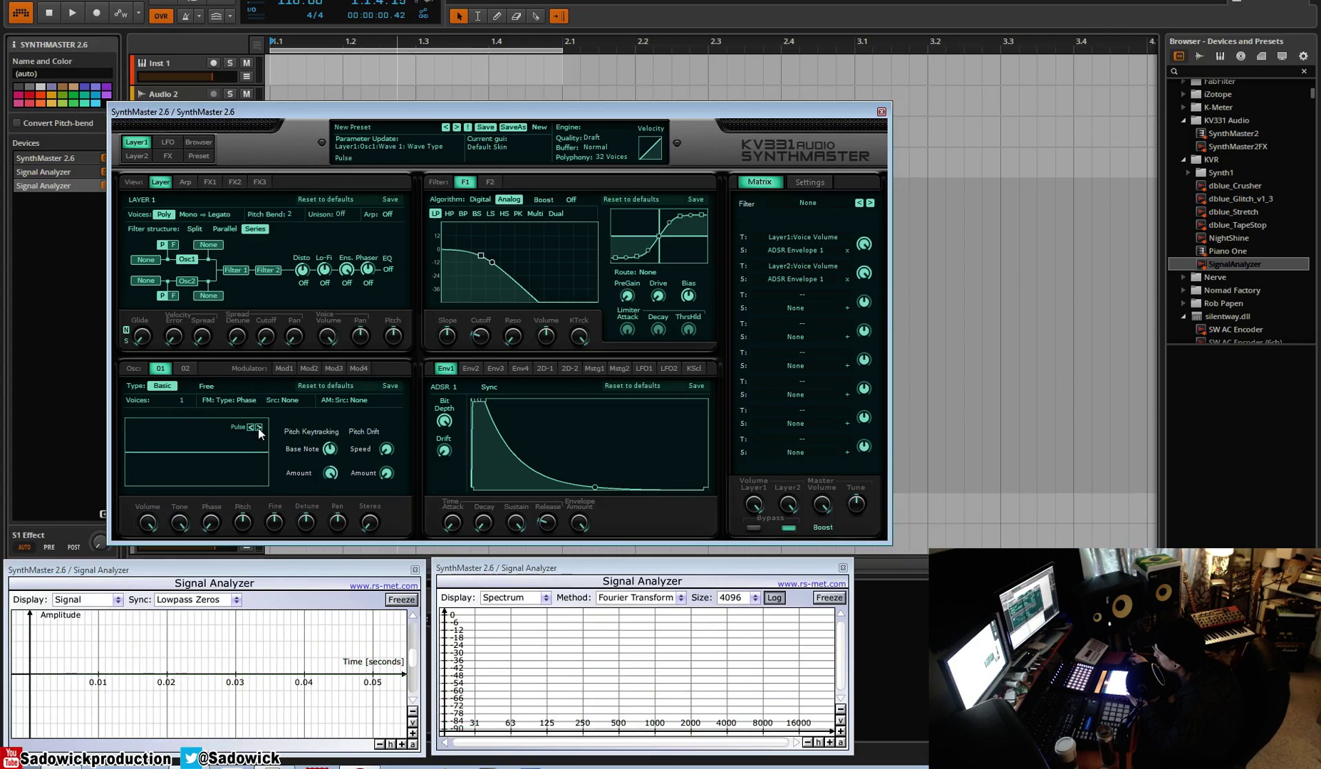
mouse_move(218, 526)
mouse_down()
mouse_move(246, 434)
mouse_move(244, 530)
mouse_up()
click(258, 427)
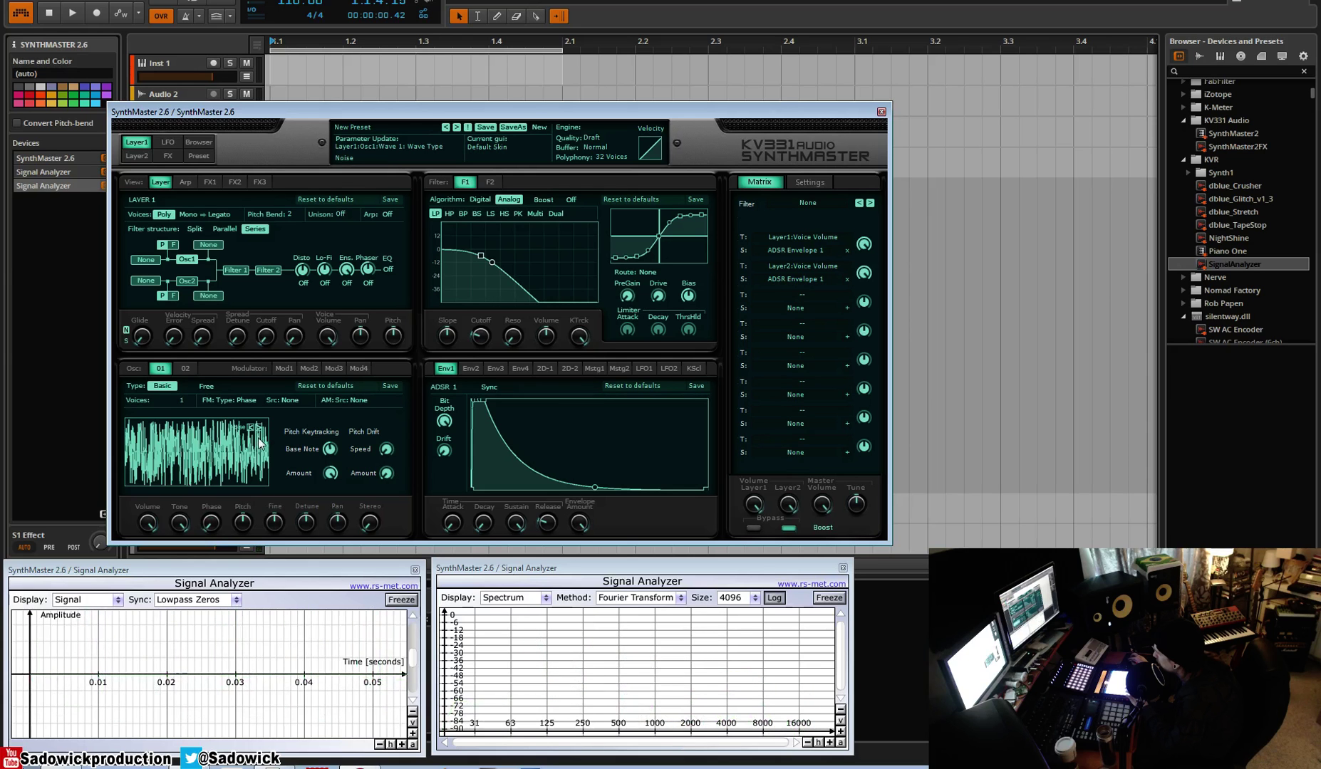
click(255, 428)
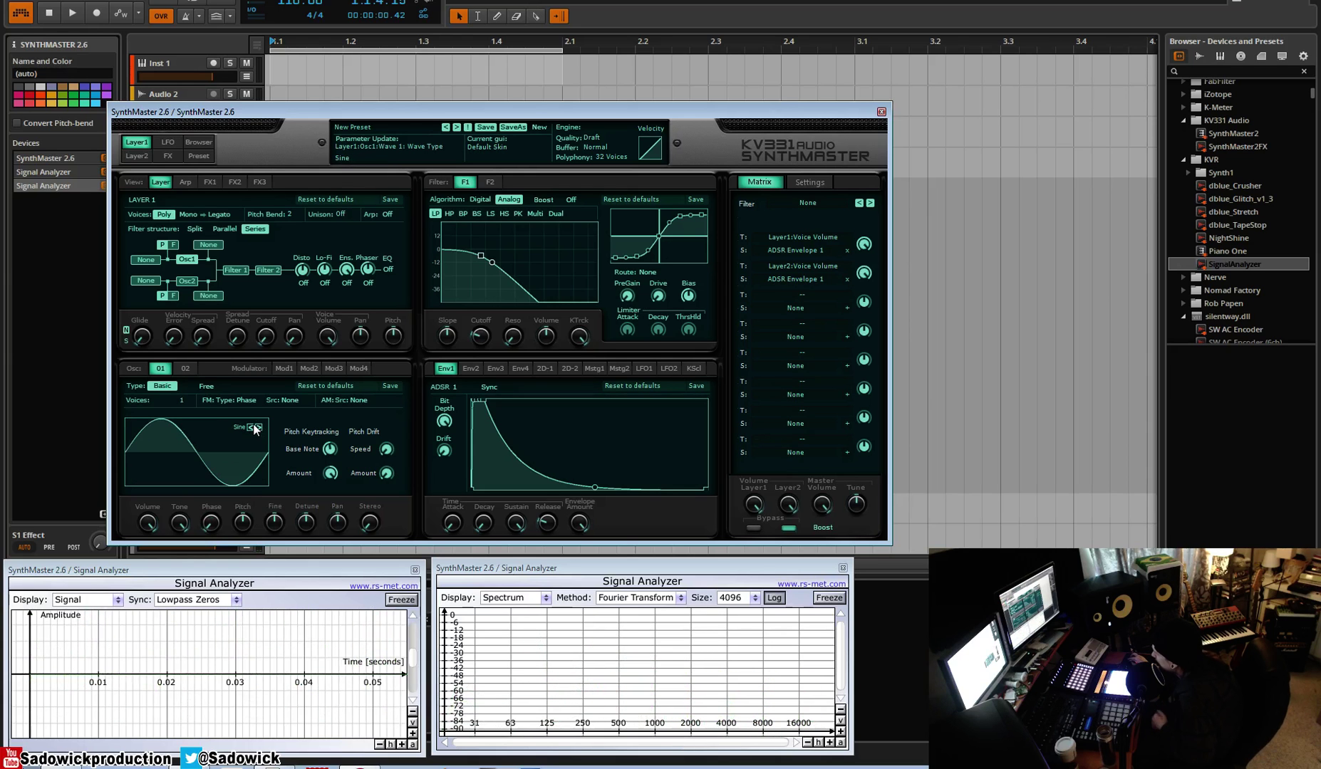
- Advance oscillator 1's waveform from Sine to Sawtooth
click(259, 427)
click(259, 428)
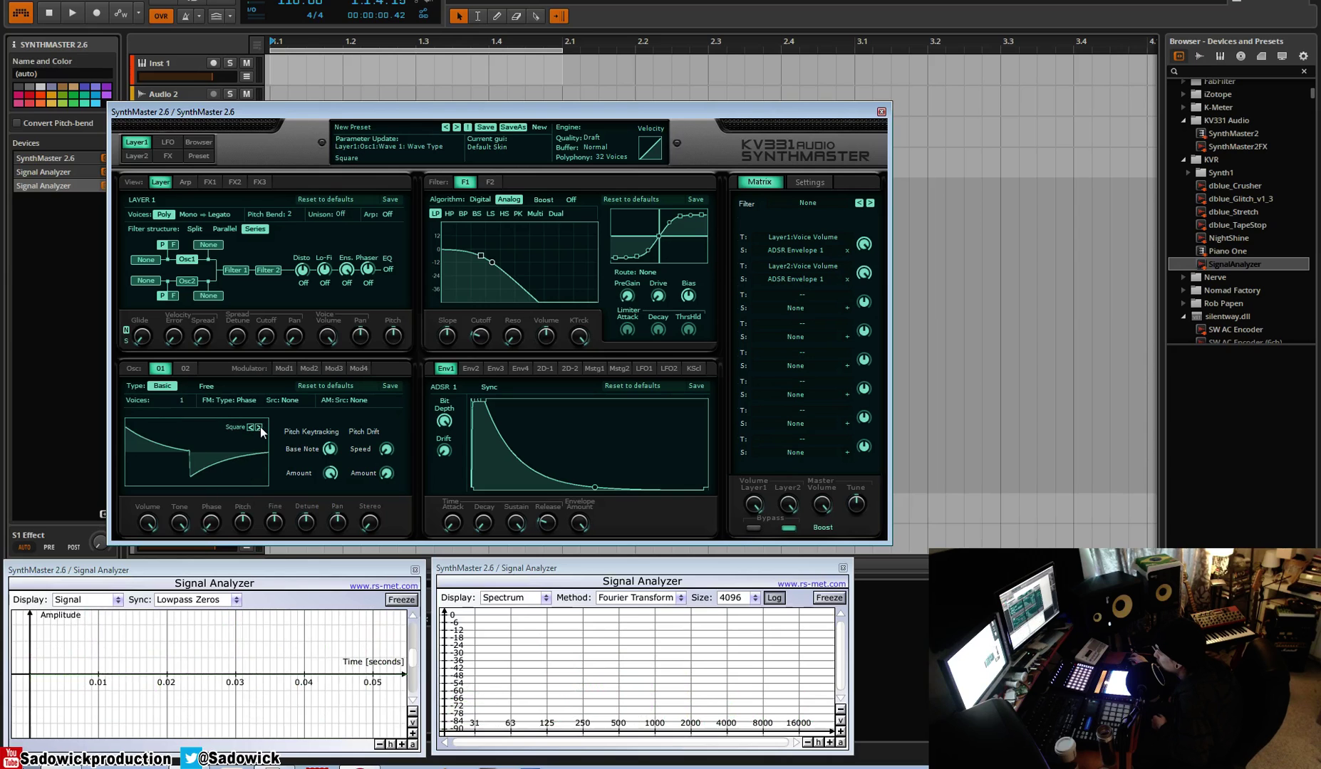
click(260, 428)
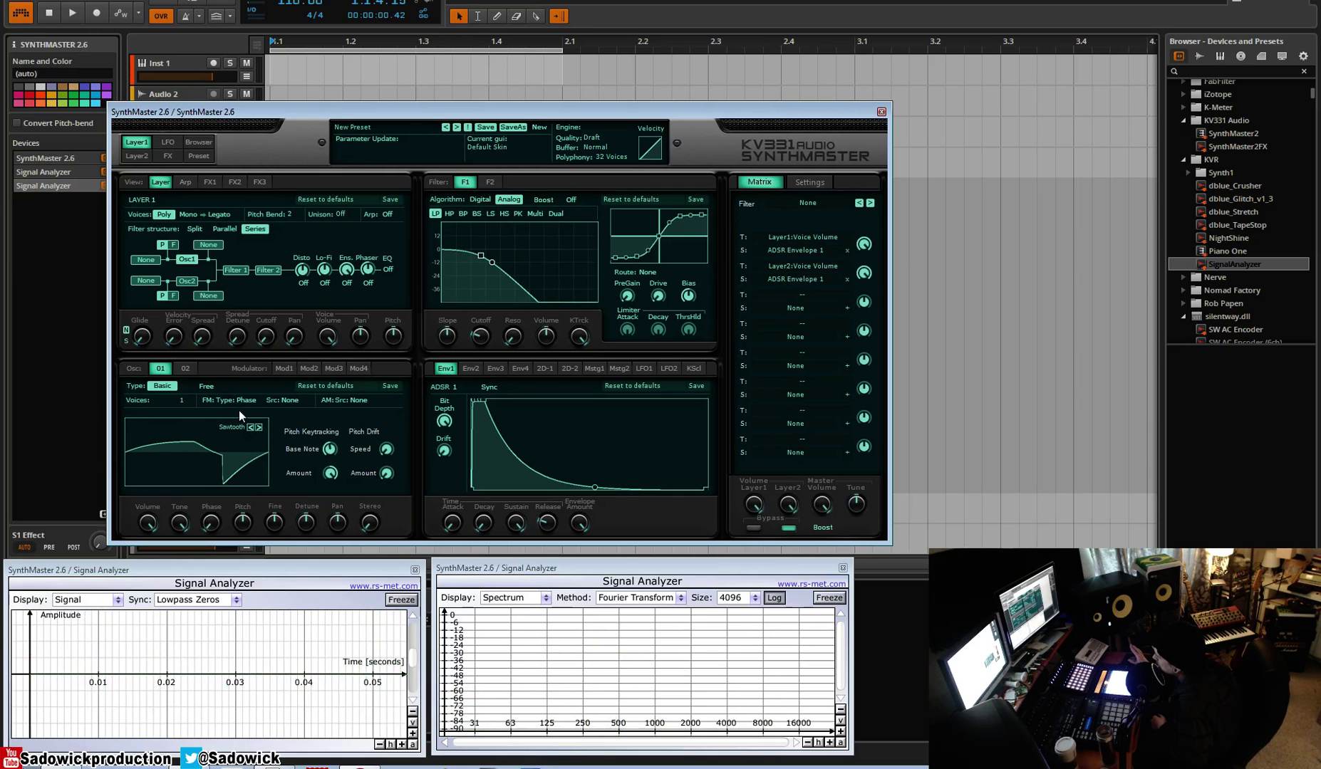
- Try oscillator 1 with 8 voices and with 2 voices, toggling its free-running mode for comparison
click(188, 401)
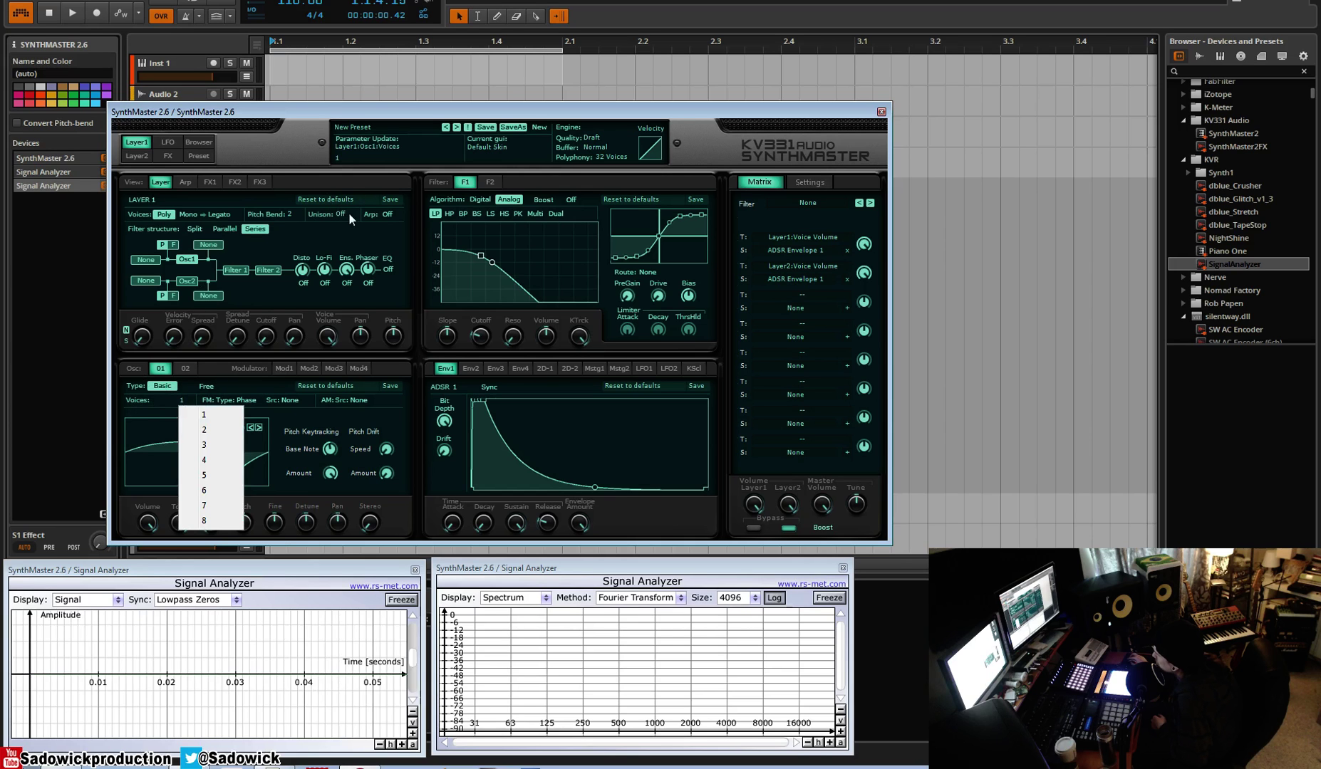
click(207, 522)
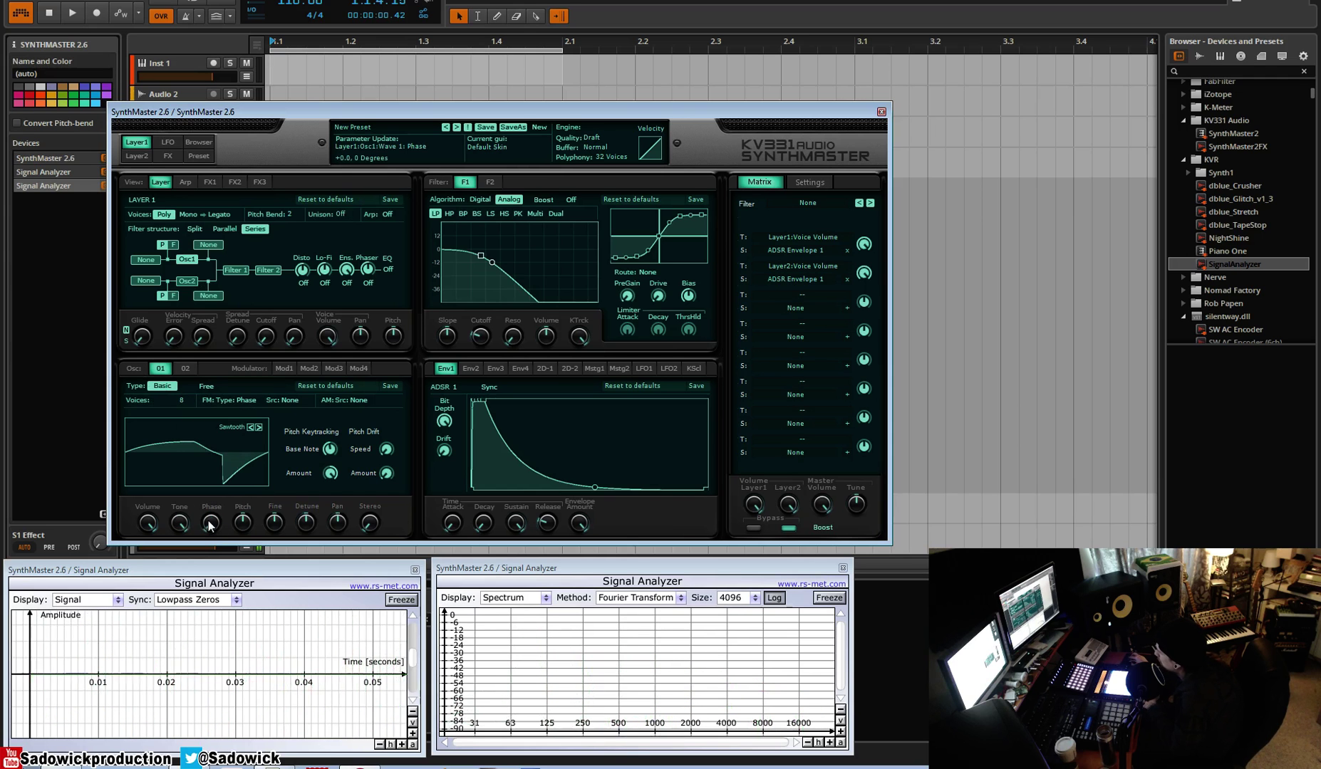
click(179, 402)
click(198, 434)
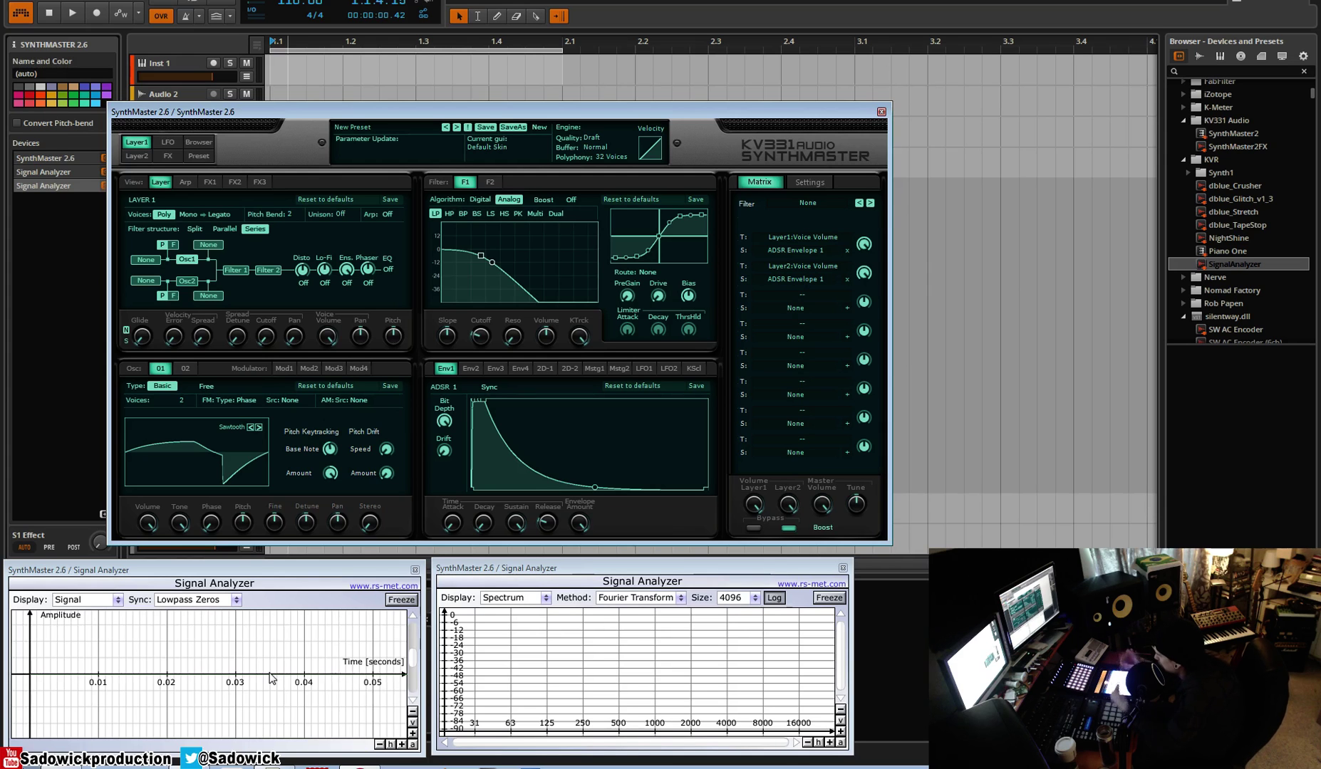
click(204, 387)
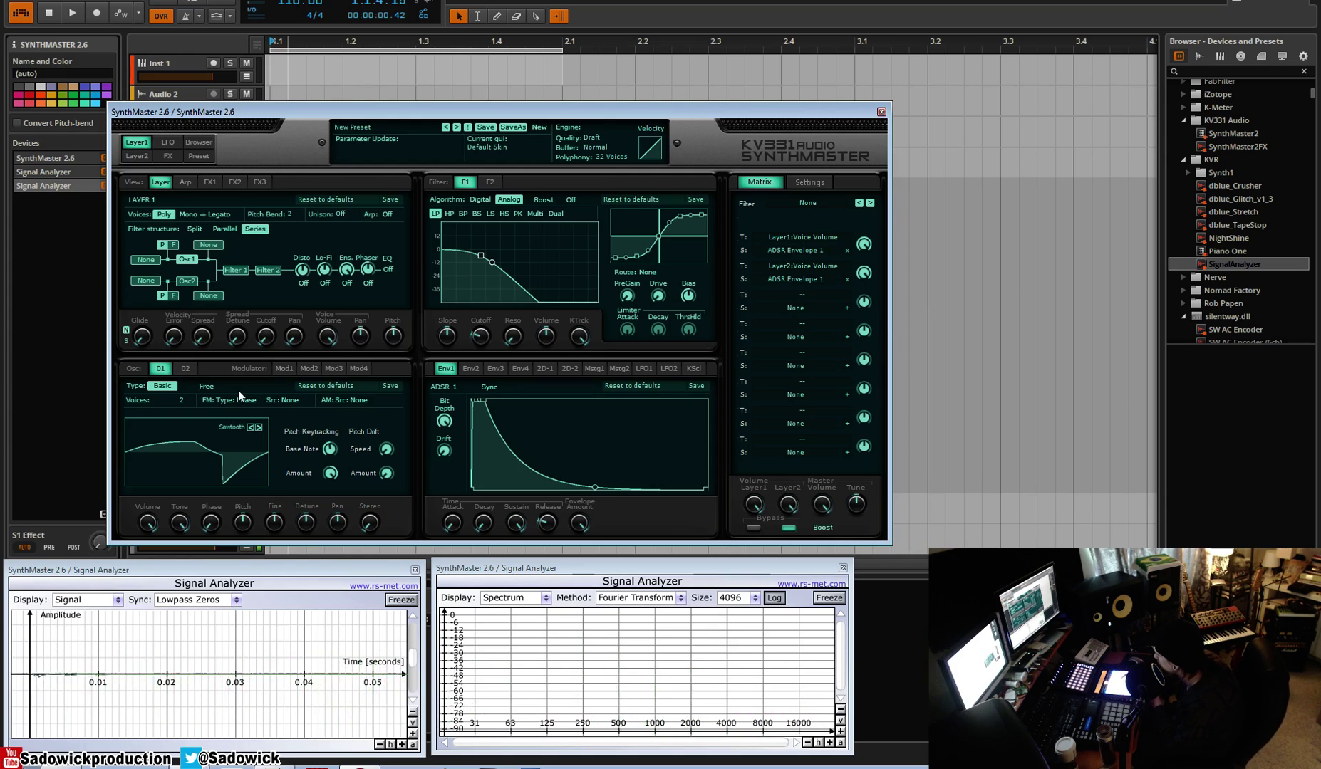
- Set oscillator 1 to 8 voices with free running enabled, and try its pitch drift amount
click(178, 400)
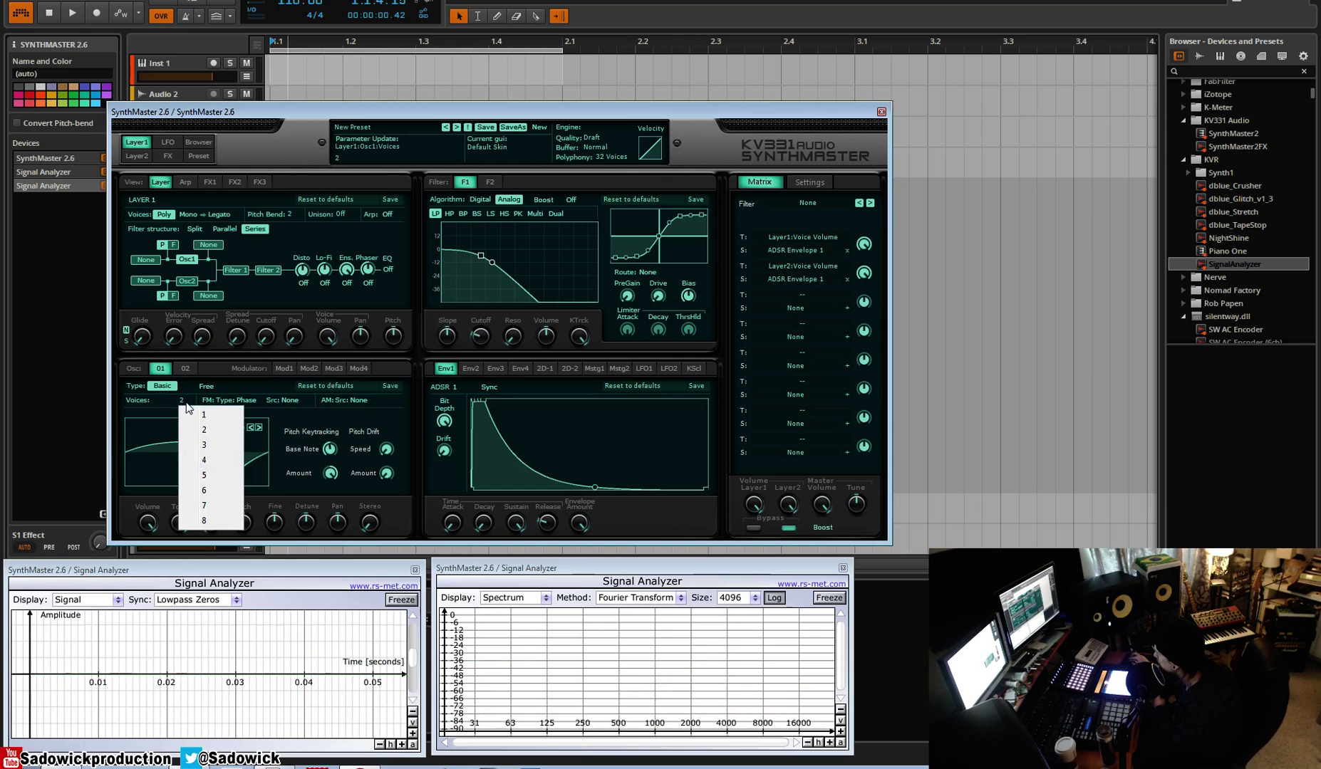
click(217, 525)
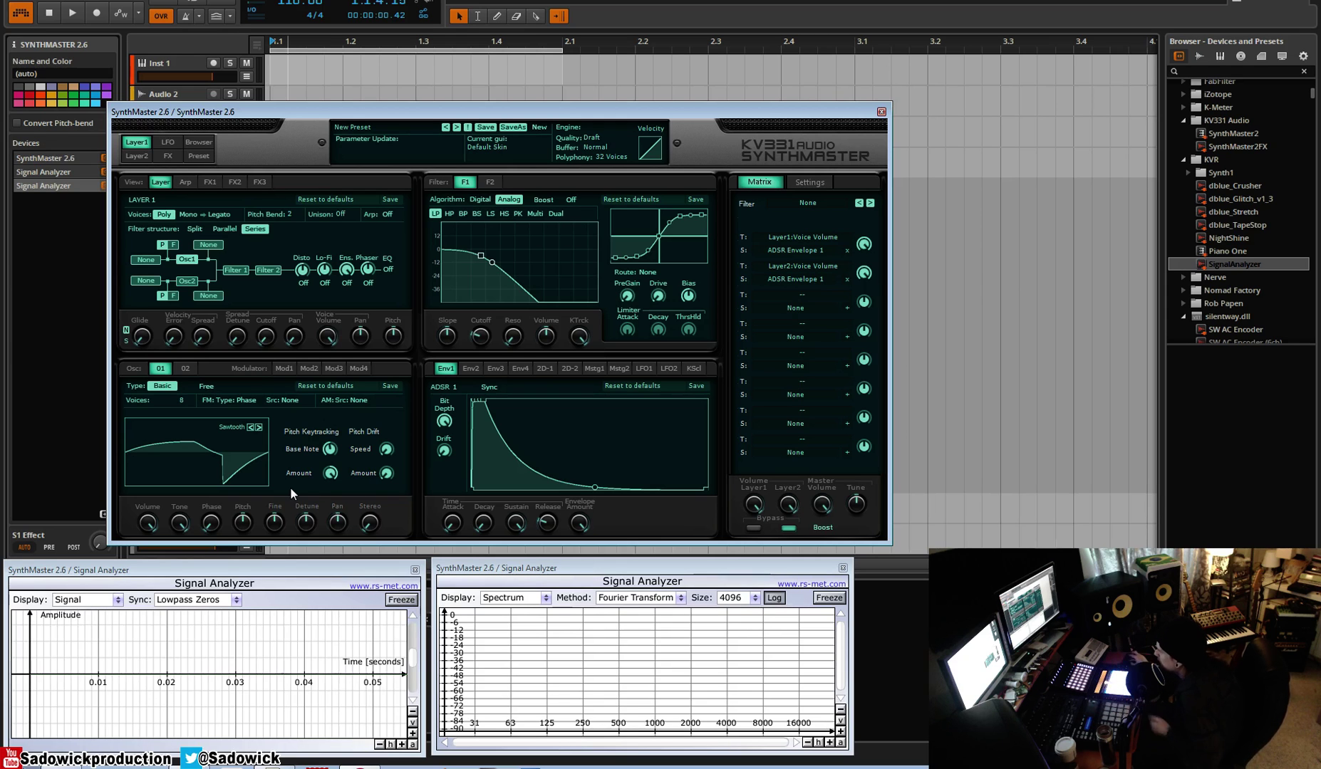
click(208, 389)
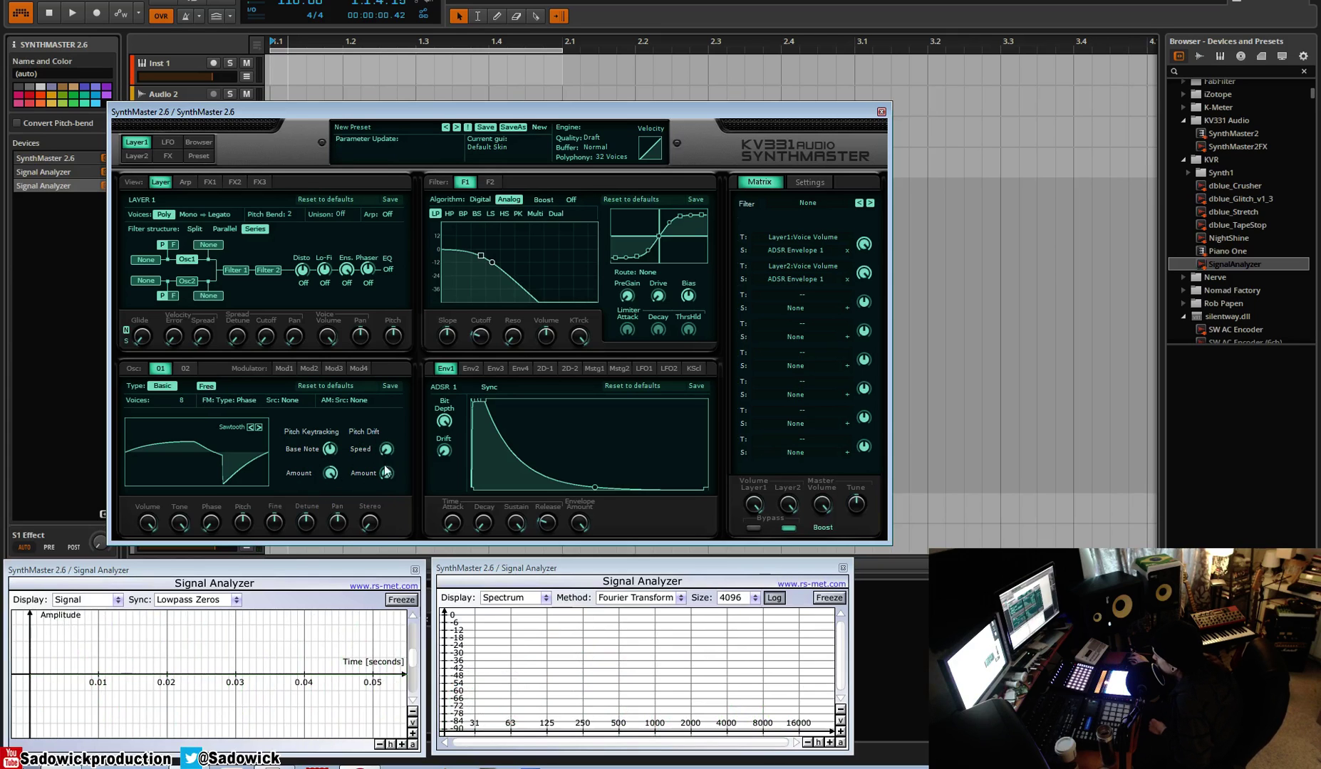
drag(385, 467, 399, 481)
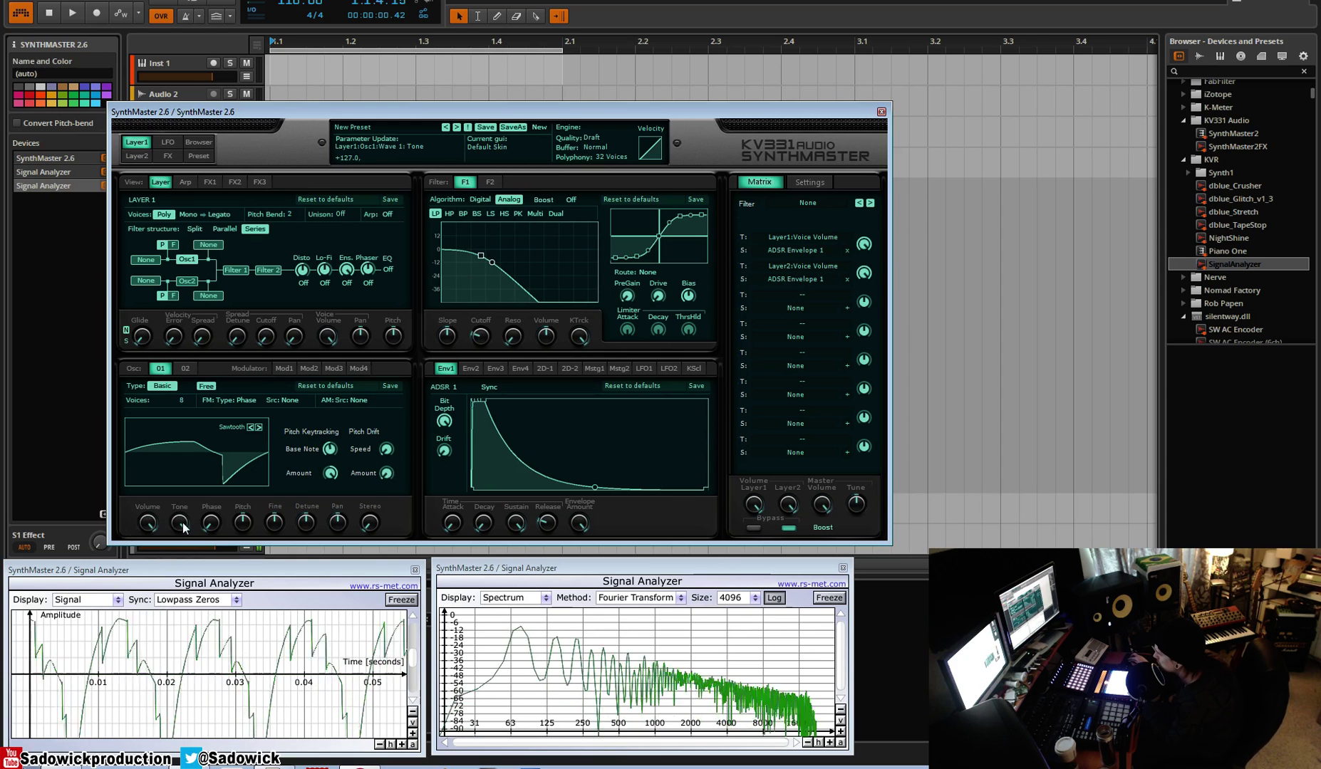
- Sweep oscillator 1's tone down to 0 and back up to hear its effect on the sawtooth
drag(182, 528, 196, 698)
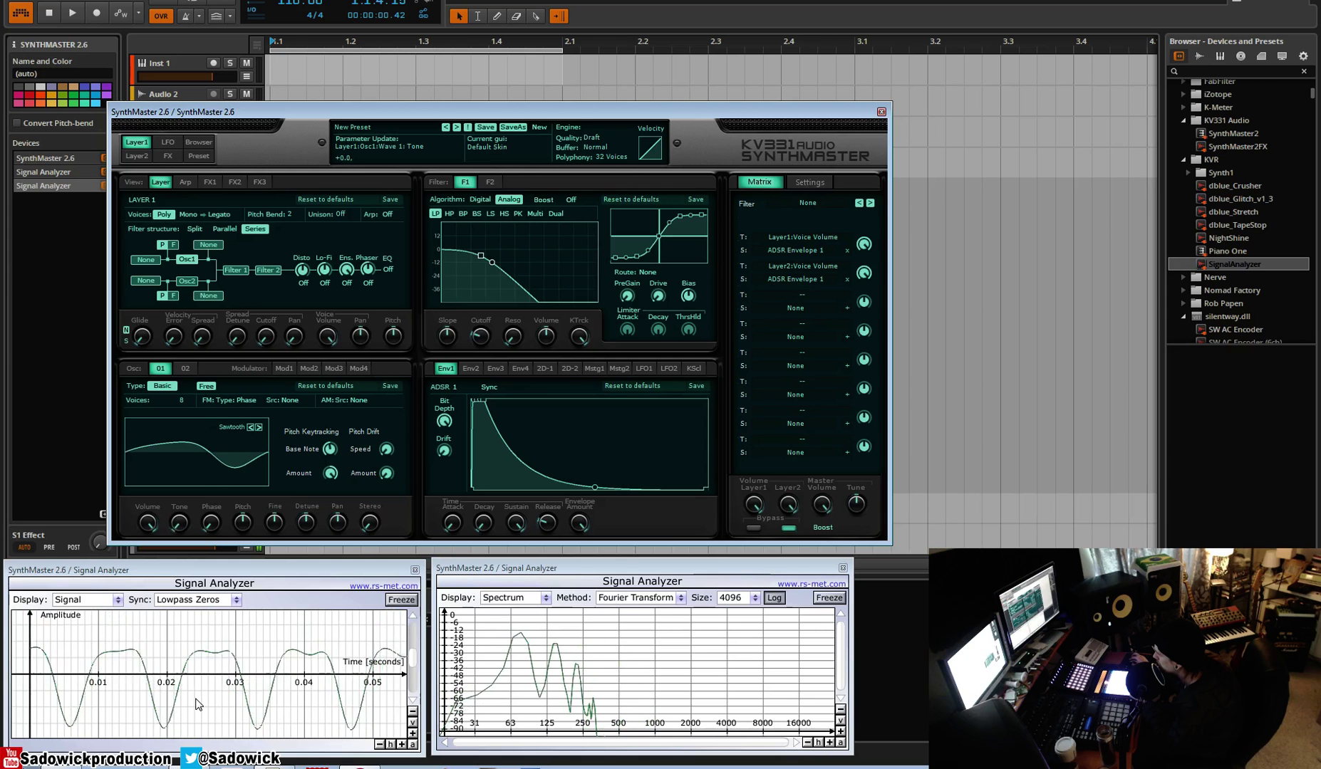
drag(186, 531, 233, 373)
drag(233, 423, 235, 462)
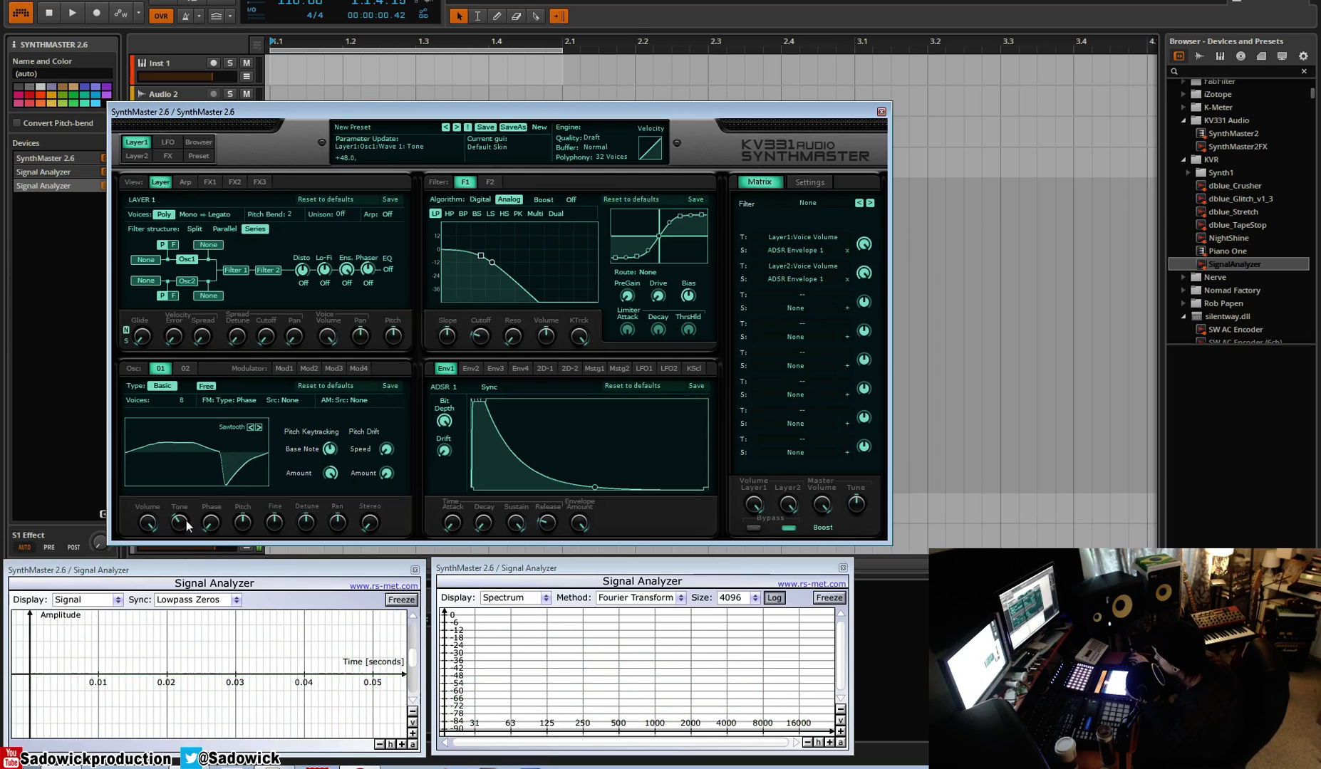
drag(182, 524, 197, 410)
- Sweep oscillator 1's phase to shift the sawtooth cycle and return it to 0 degrees
mouse_move(210, 525)
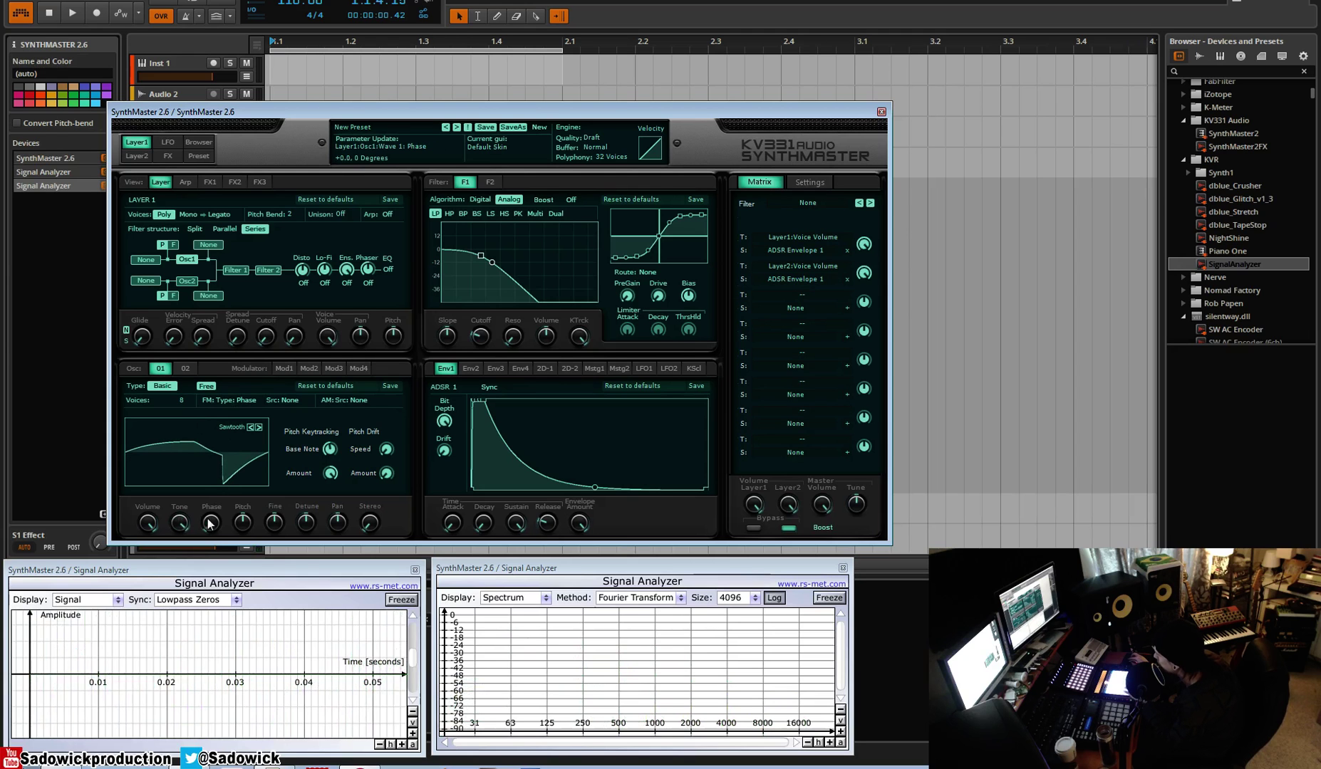
drag(212, 527, 216, 531)
drag(212, 528, 243, 417)
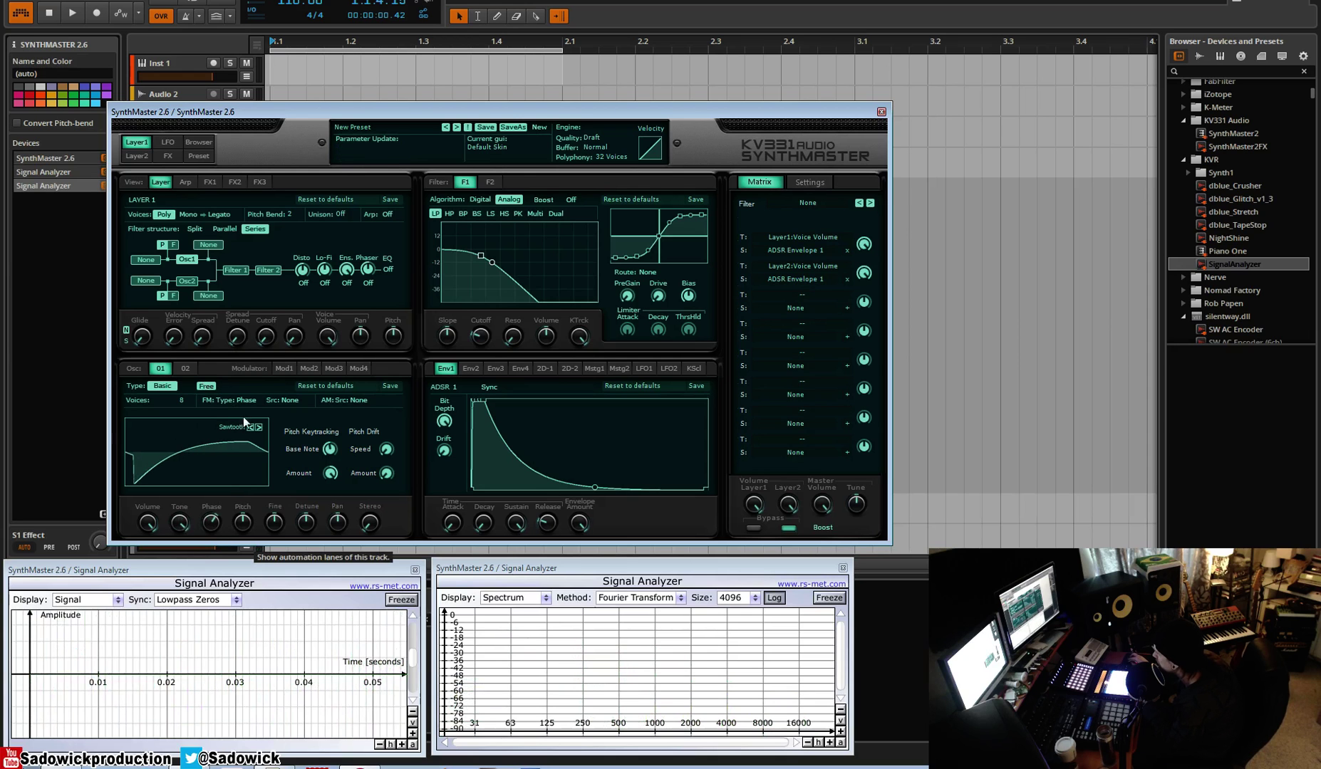
mouse_move(219, 528)
mouse_down()
mouse_move(207, 595)
mouse_move(239, 531)
mouse_up()
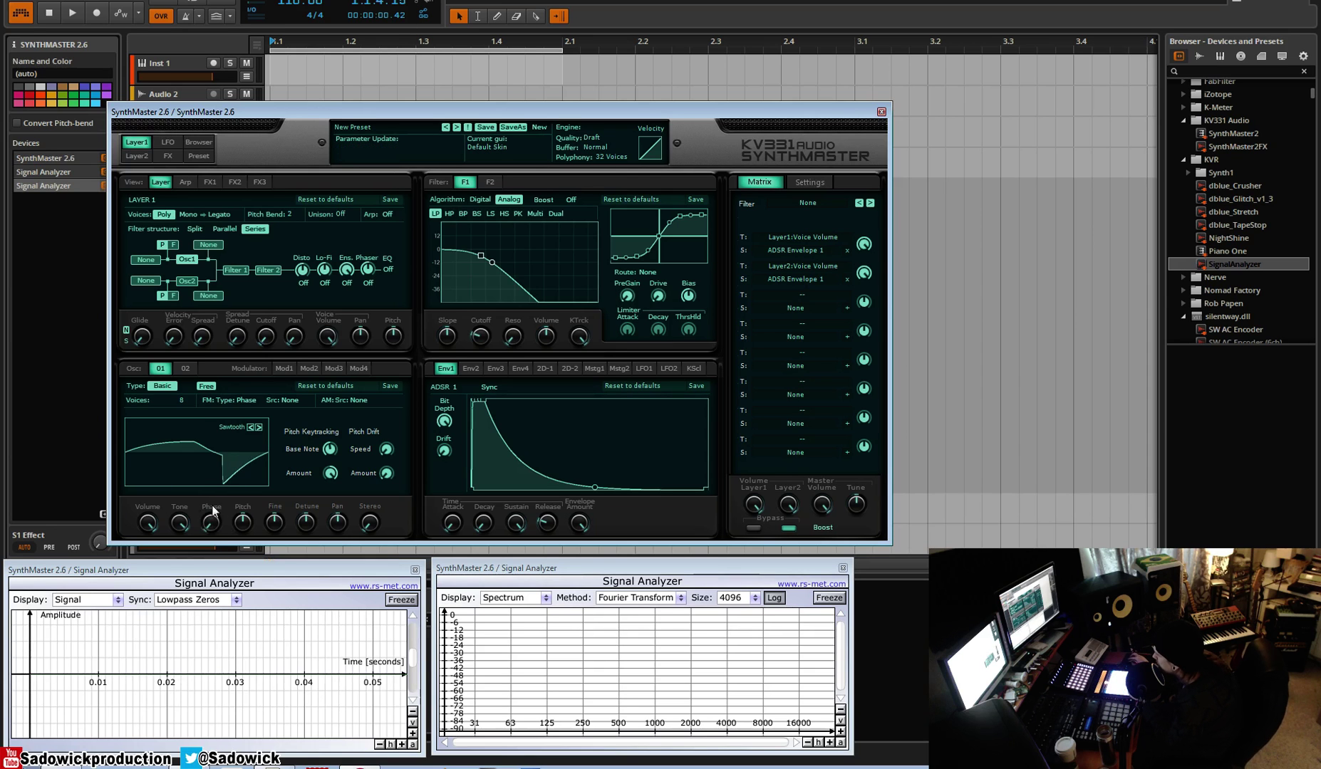
- Try raising oscillator 1's coarse pitch by 2 octaves 6 semitones and restore it to its default
click(246, 524)
click(248, 523)
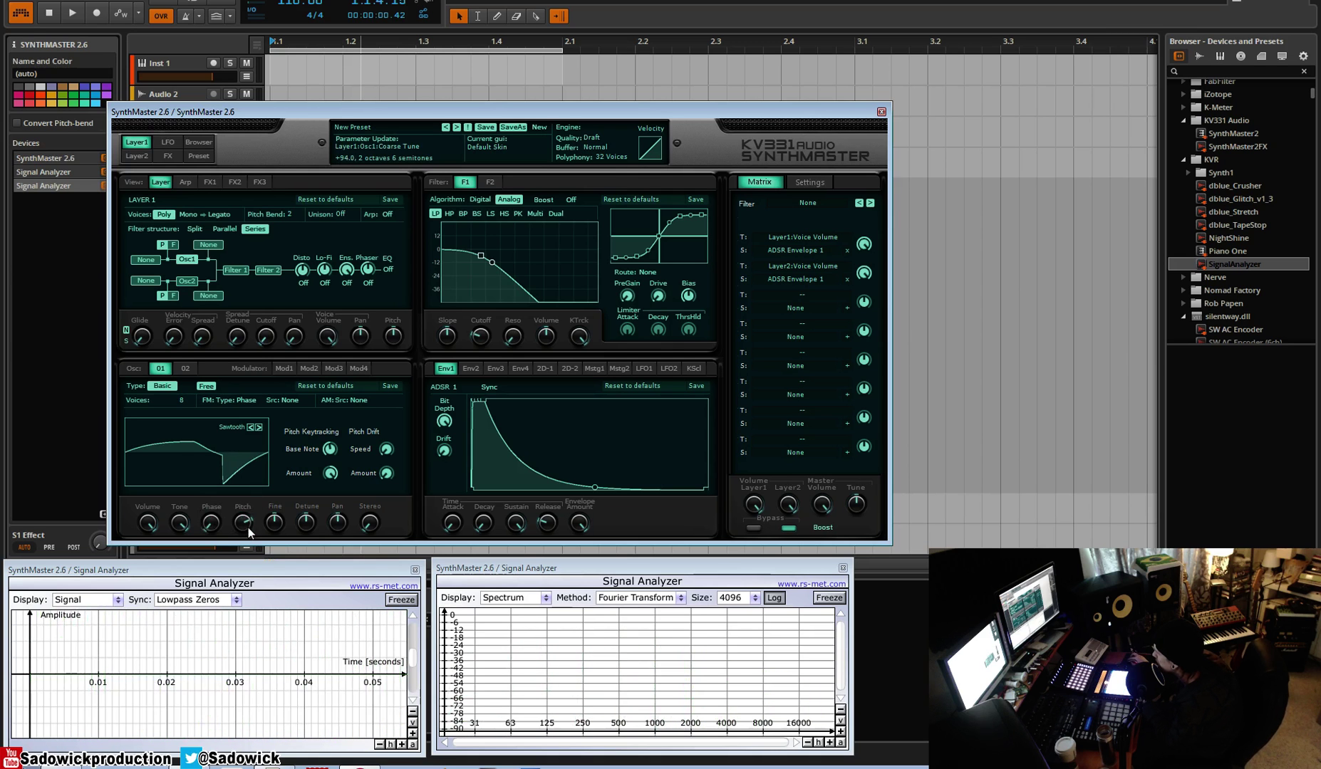
drag(250, 531, 250, 540)
double_click(246, 531)
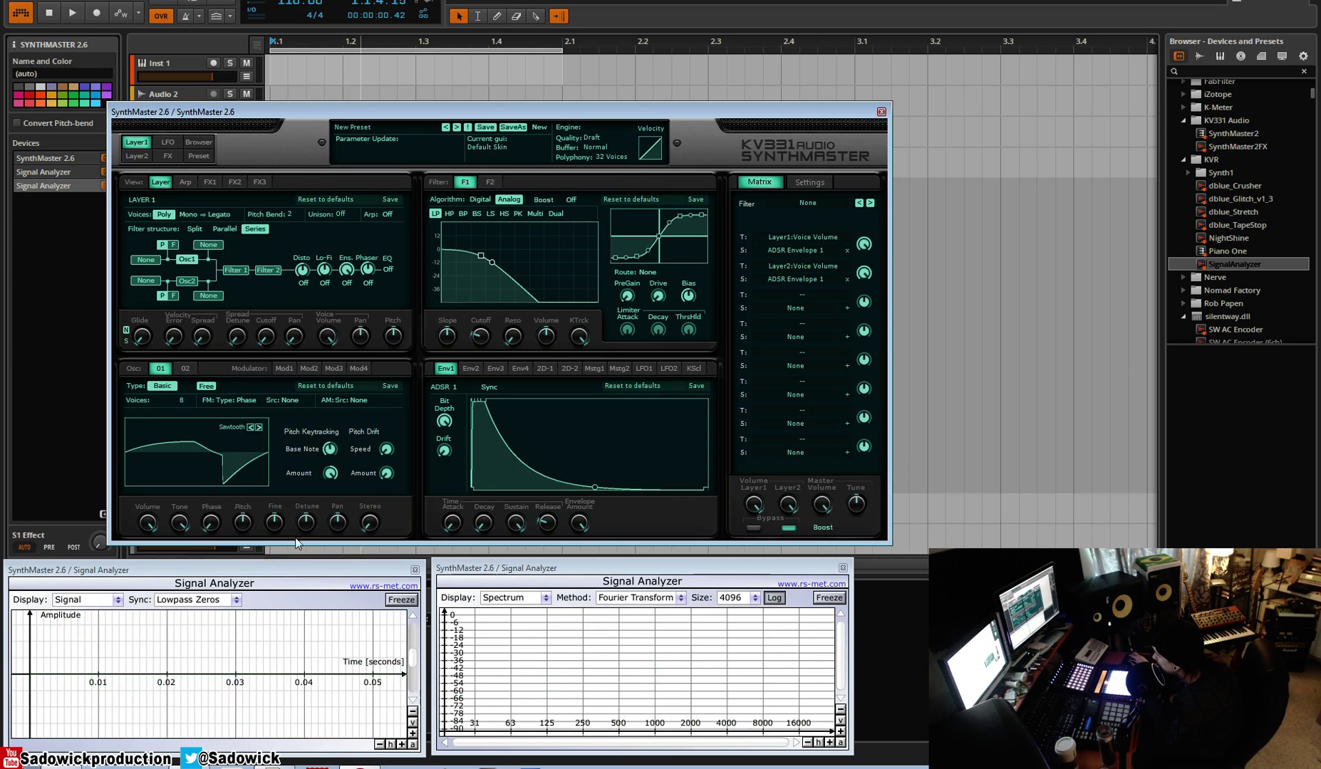
- Compare oscillator 1 with free running on and off, leave it off, and raise its detune
mouse_move(269, 527)
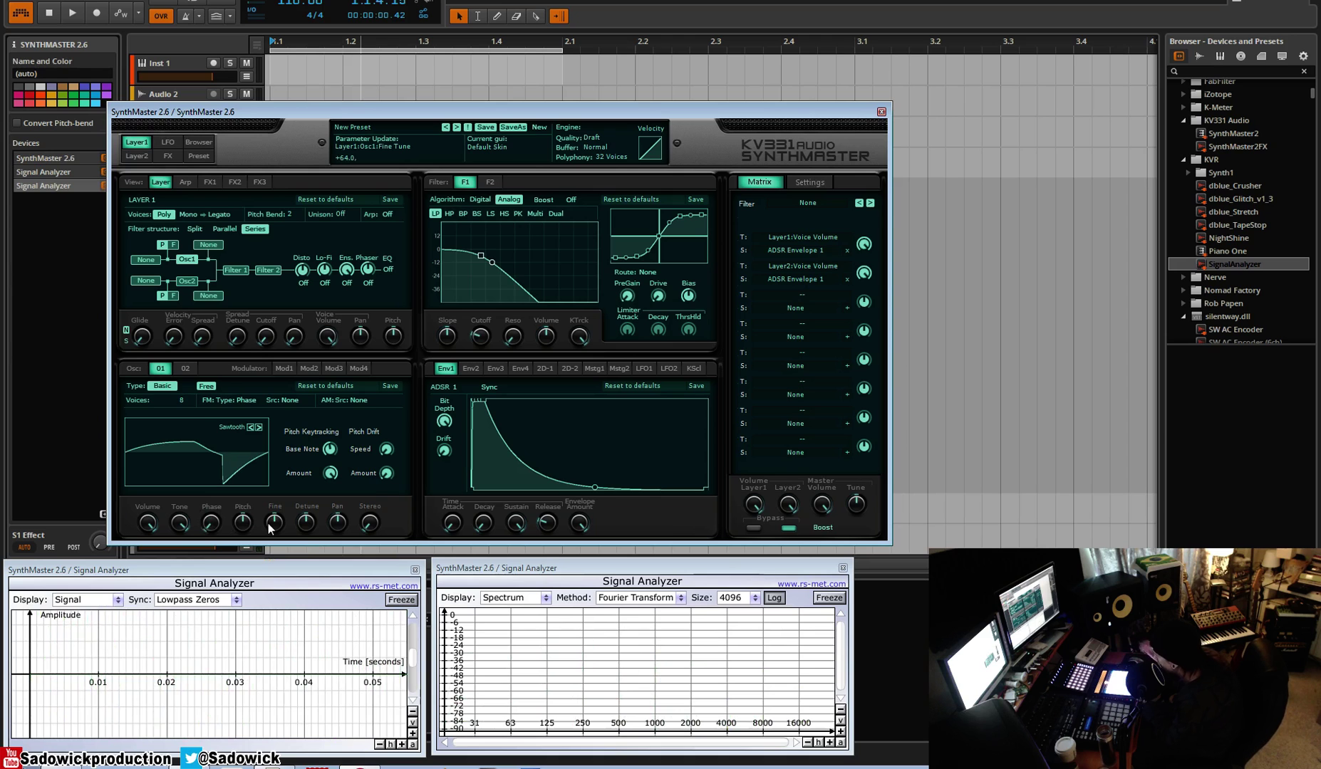
mouse_move(309, 529)
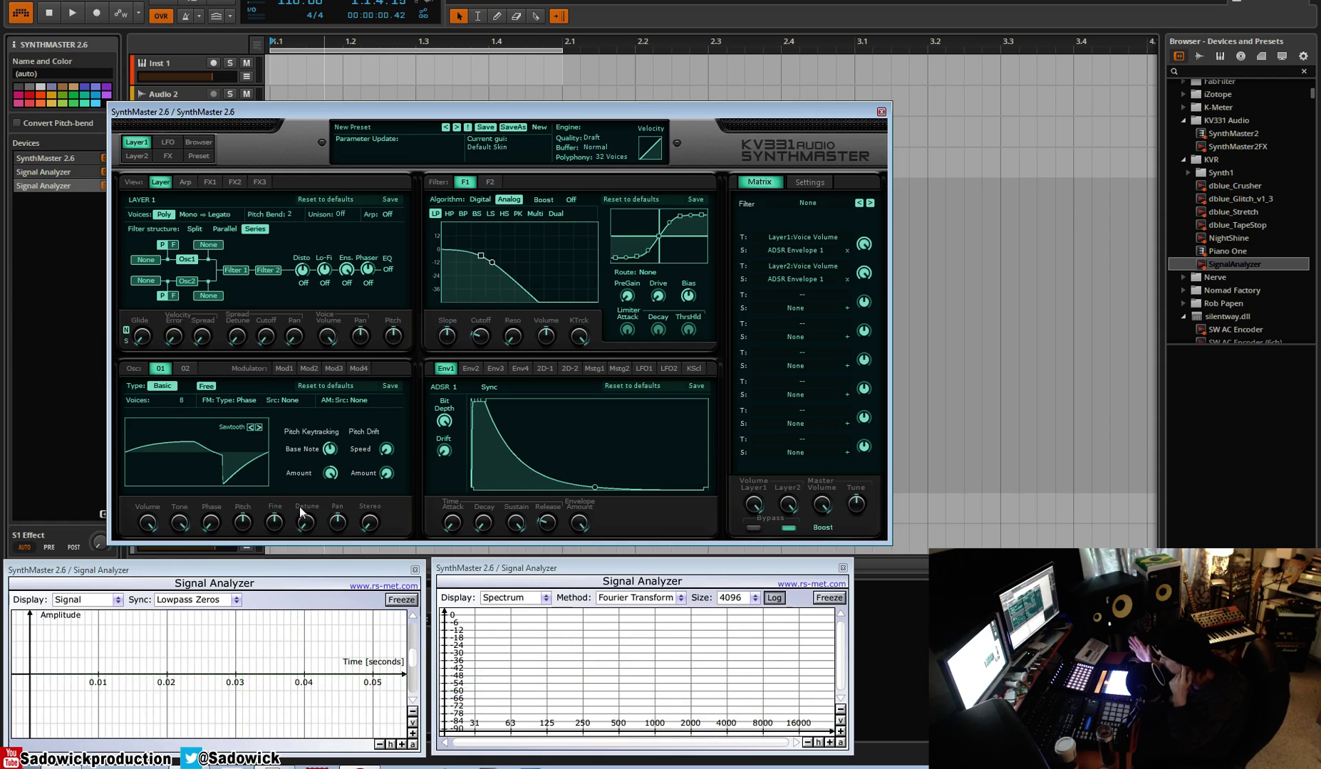
click(207, 385)
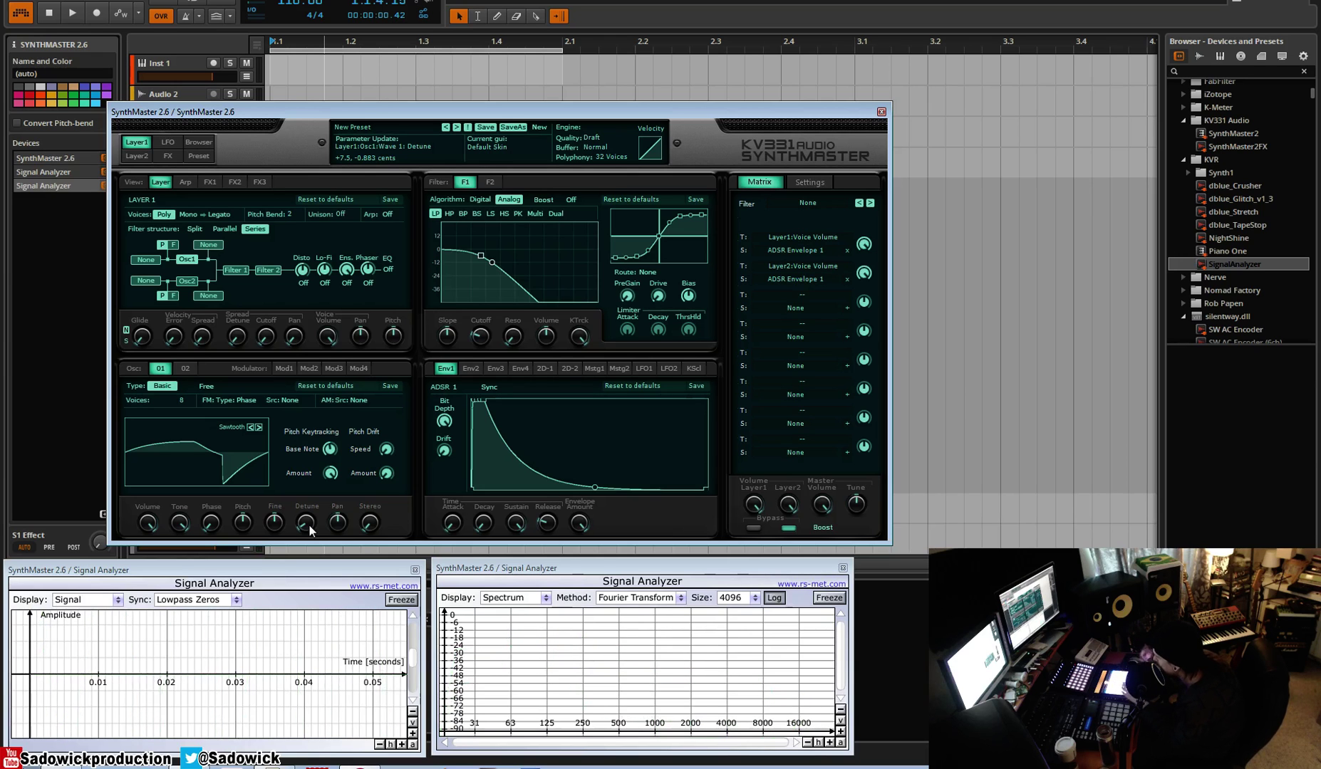
click(206, 386)
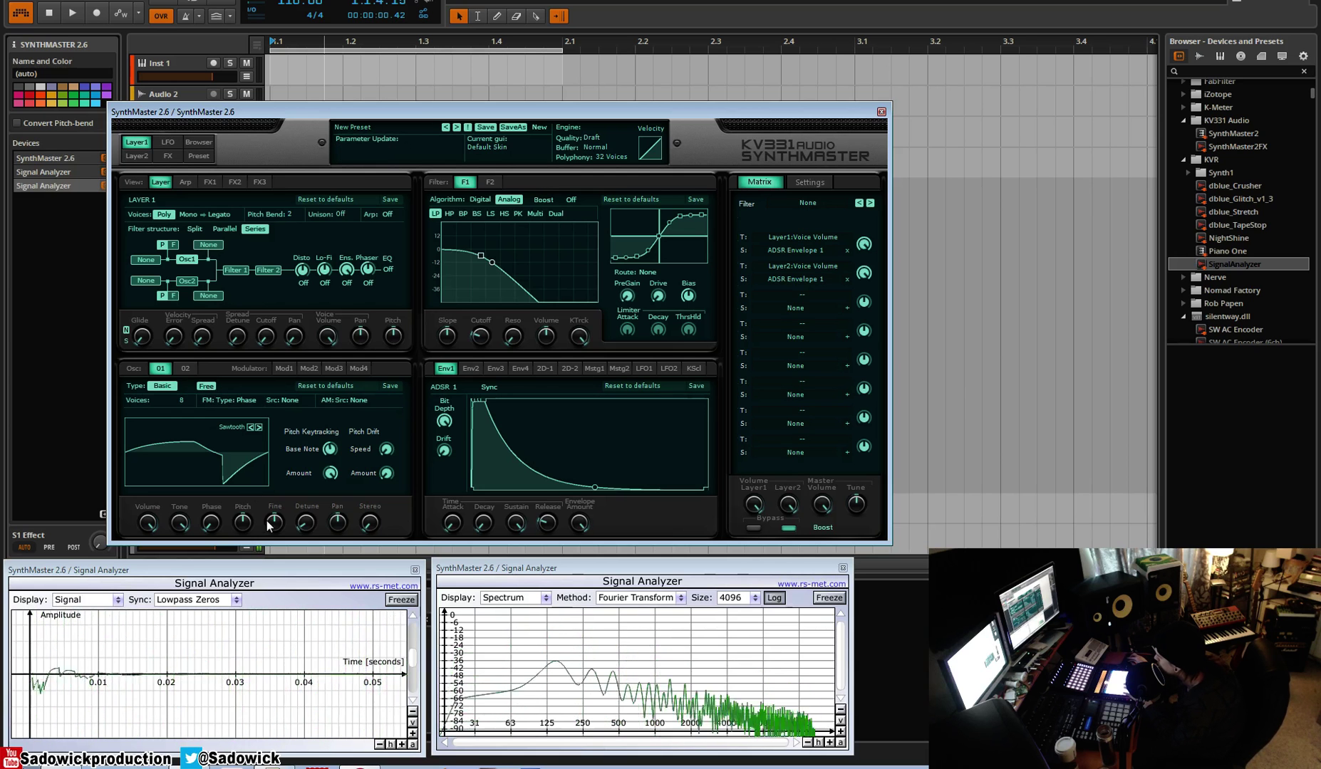
click(209, 388)
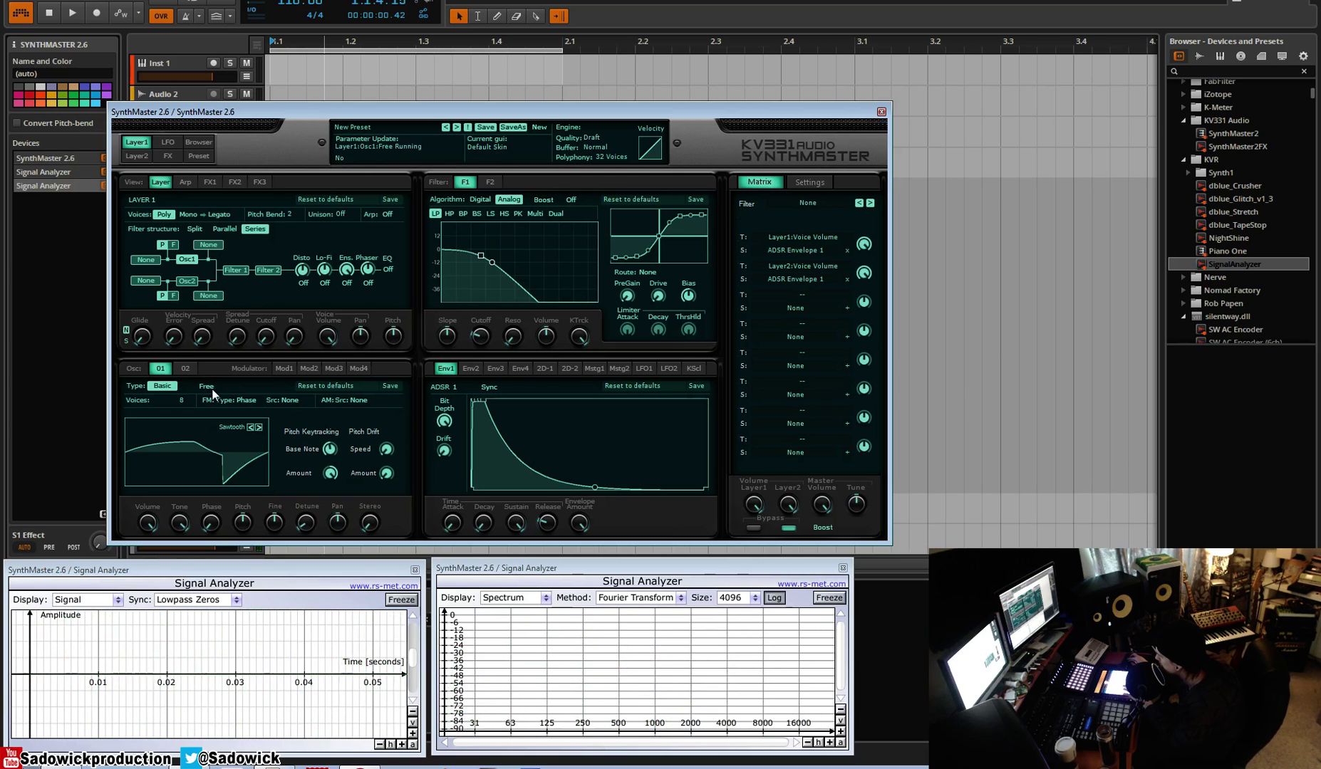
drag(306, 524, 313, 496)
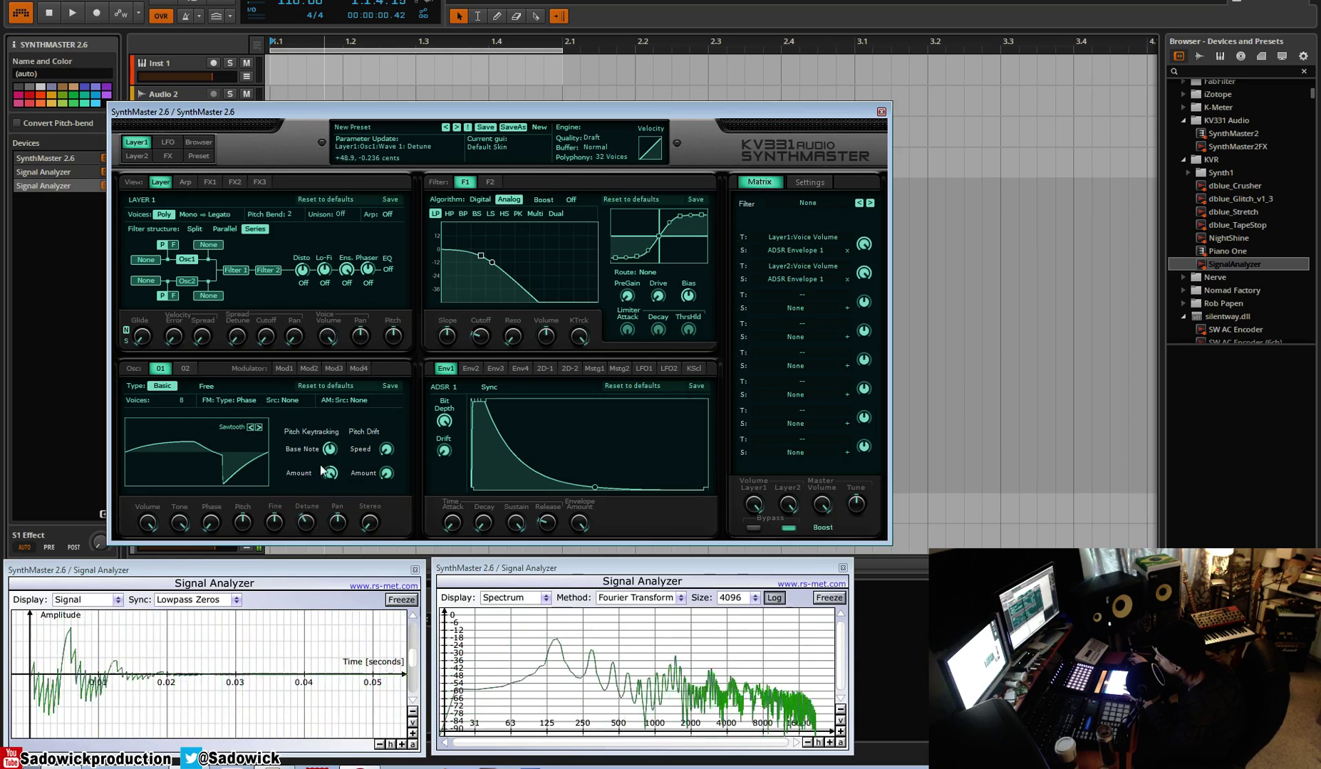
- Turn free running back on for oscillator 1 and raise its stereo spread
click(180, 403)
click(239, 383)
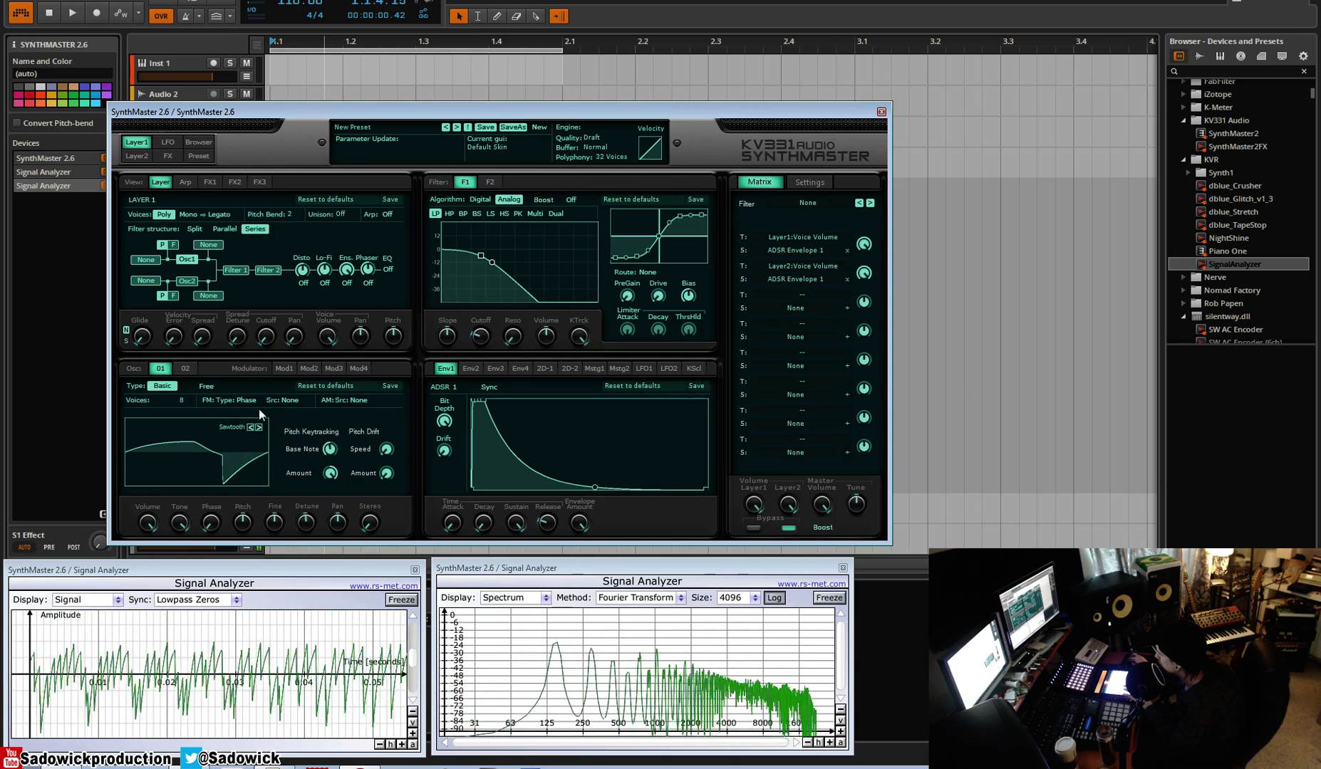
click(205, 386)
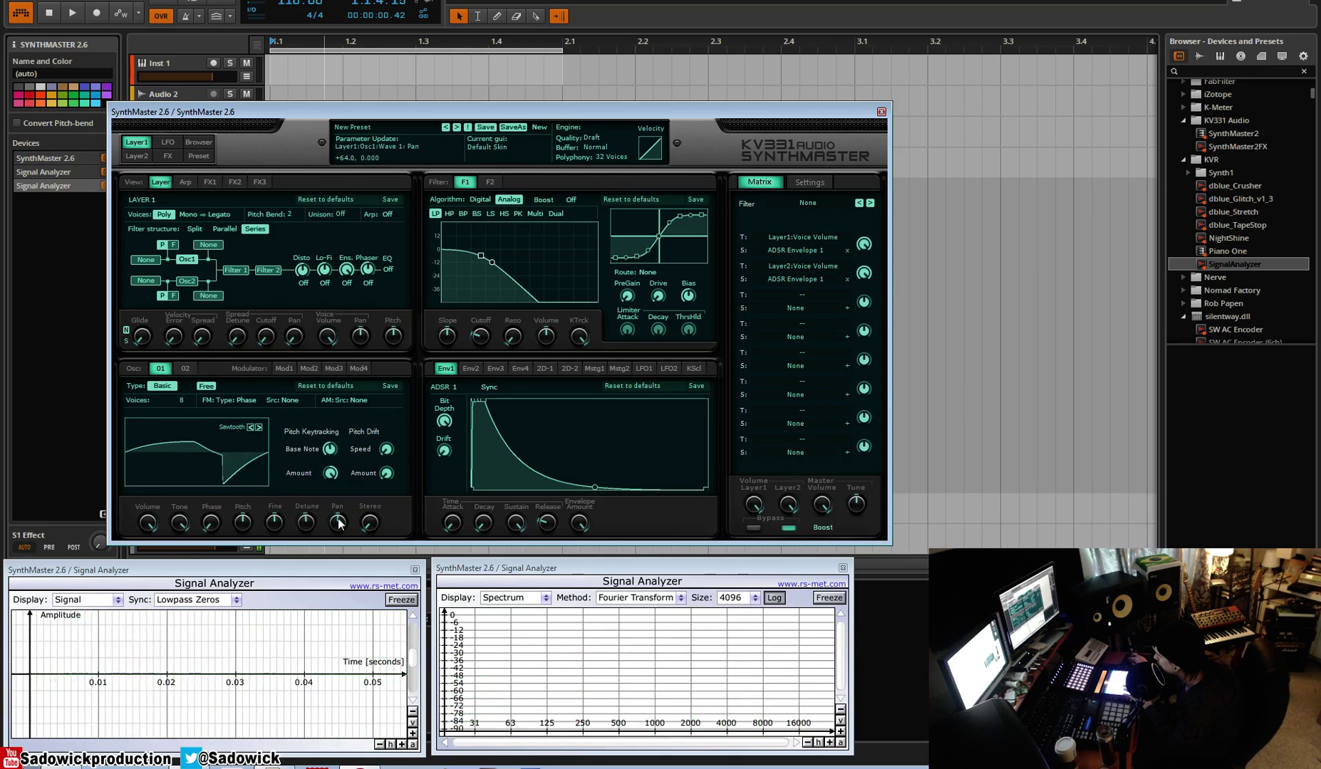
drag(363, 445, 418, 388)
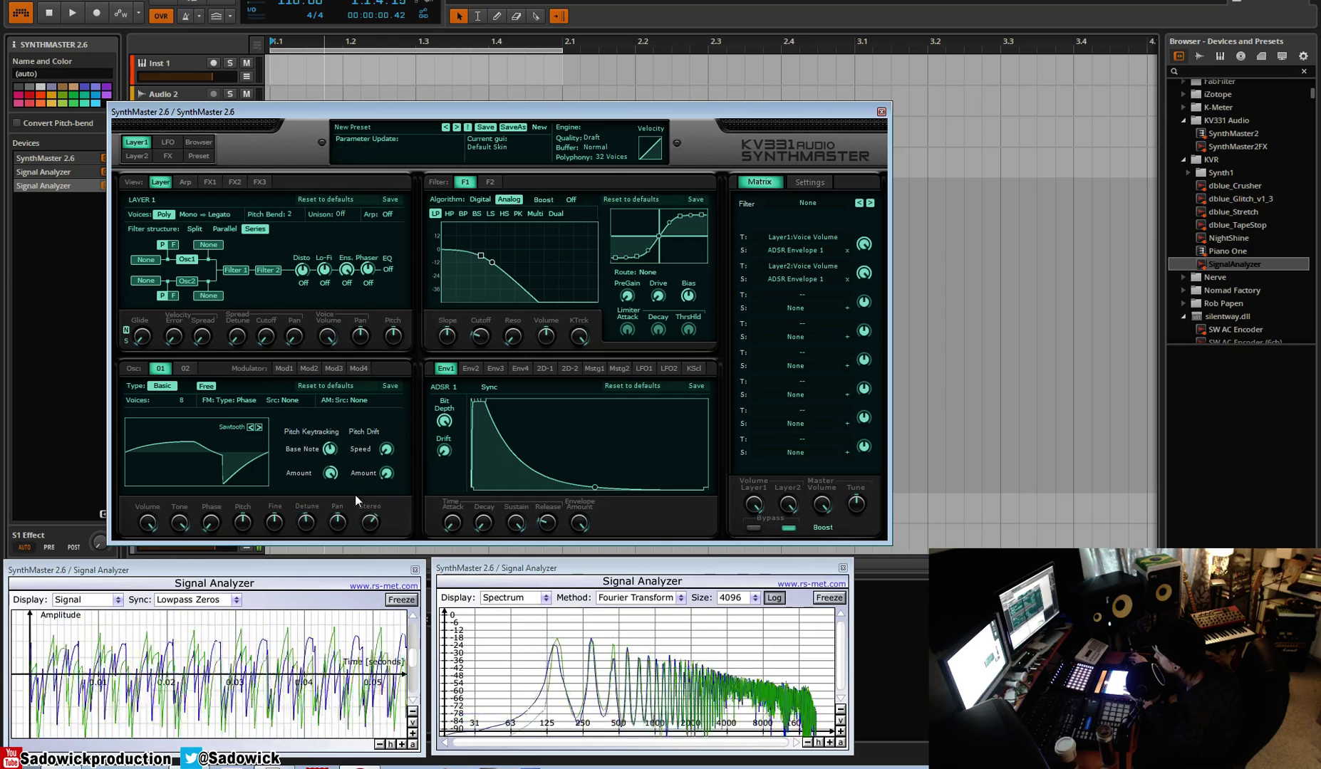
- Adjust oscillator 1's stereo spread and bring it back down
drag(339, 523, 344, 516)
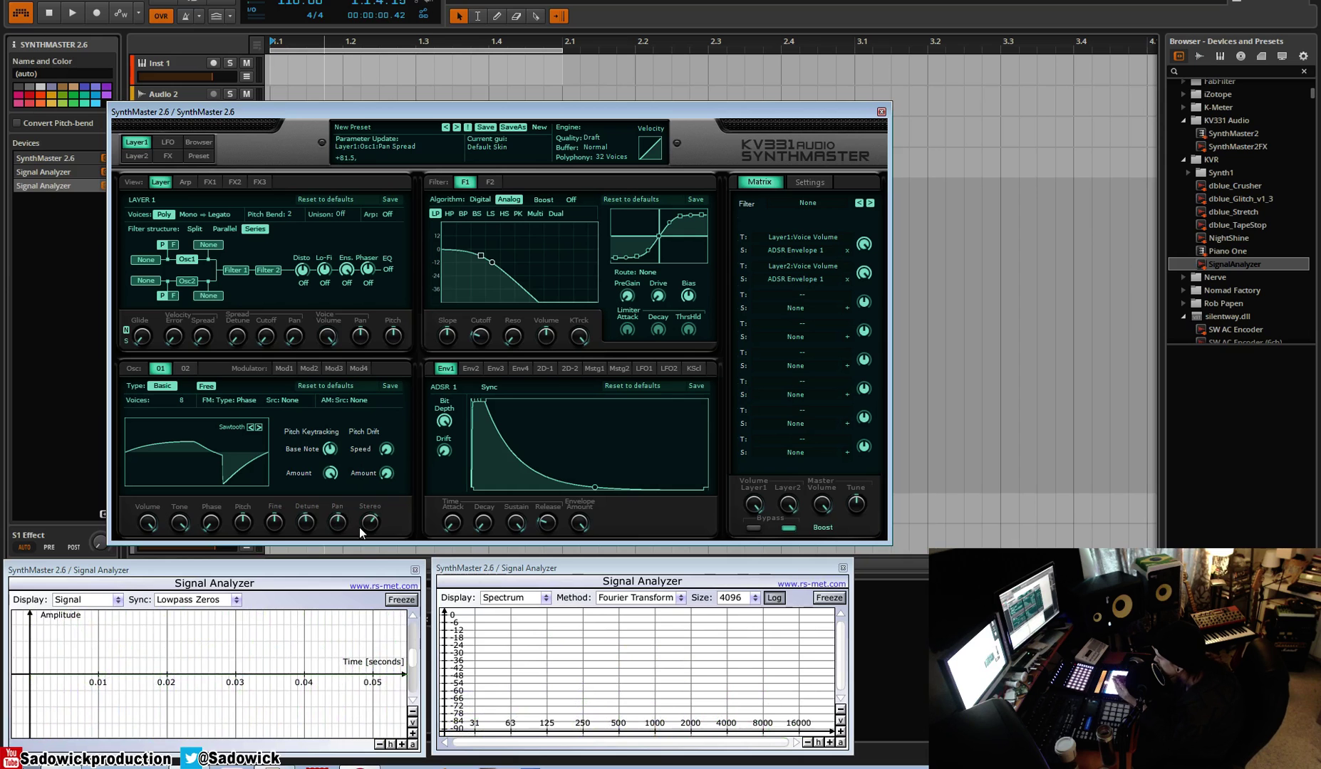
scroll(372, 524, up, 4)
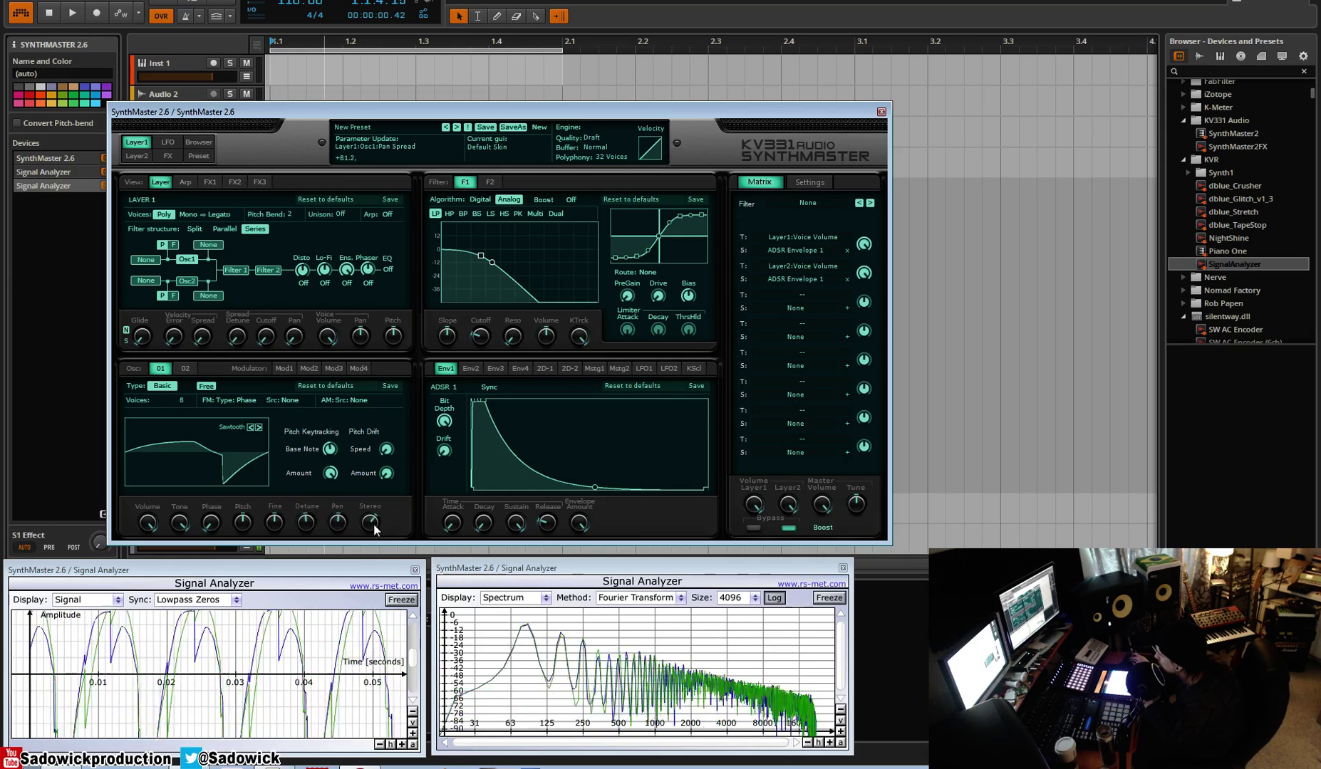
drag(383, 489, 377, 637)
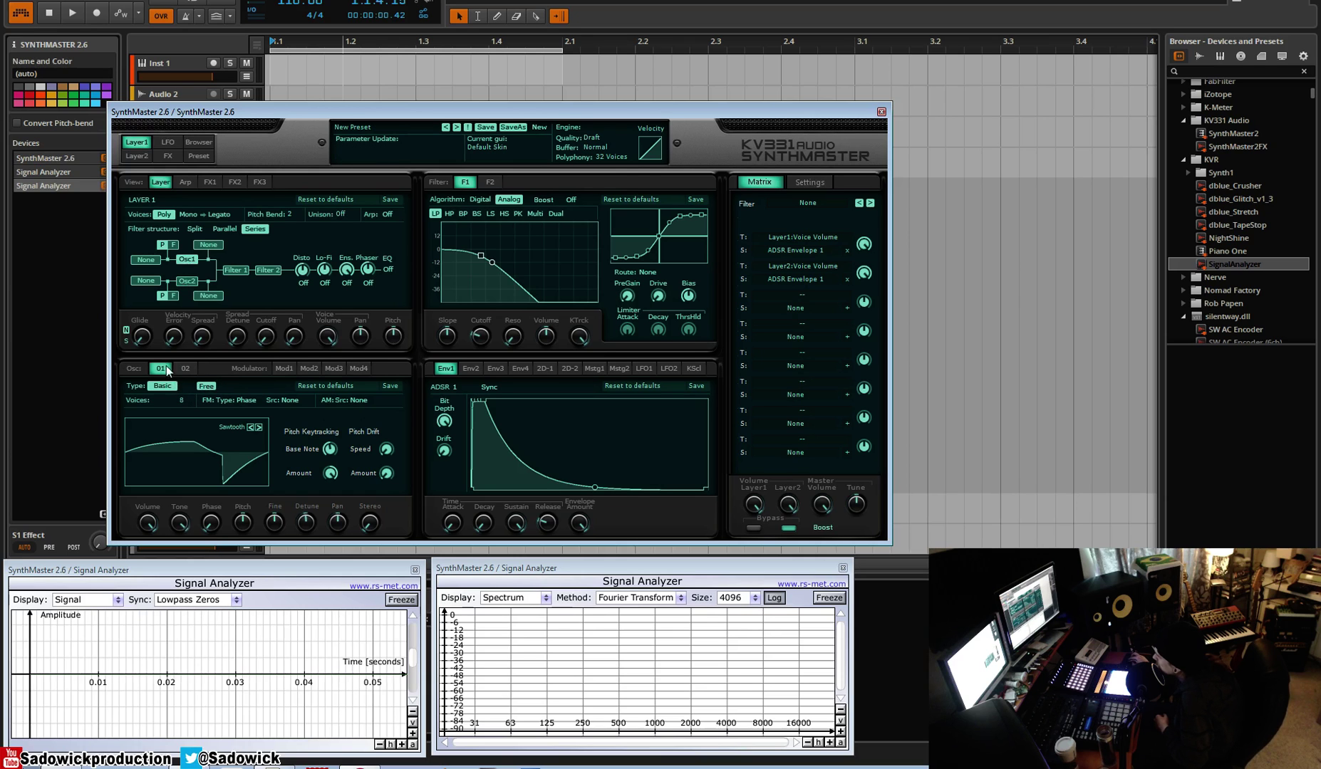
- Set layer 1's unison to 8 voices and raise the engine's polyphony to 64 voices
click(340, 213)
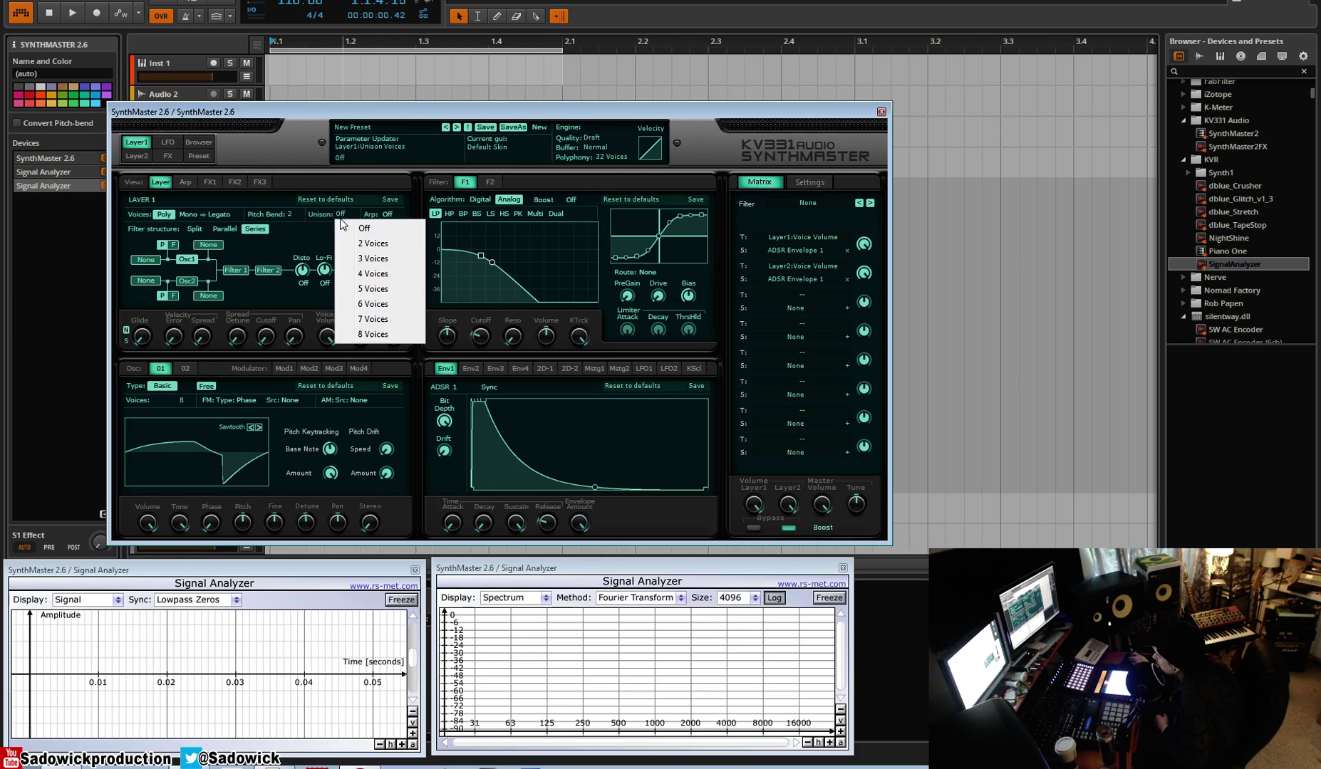
click(370, 334)
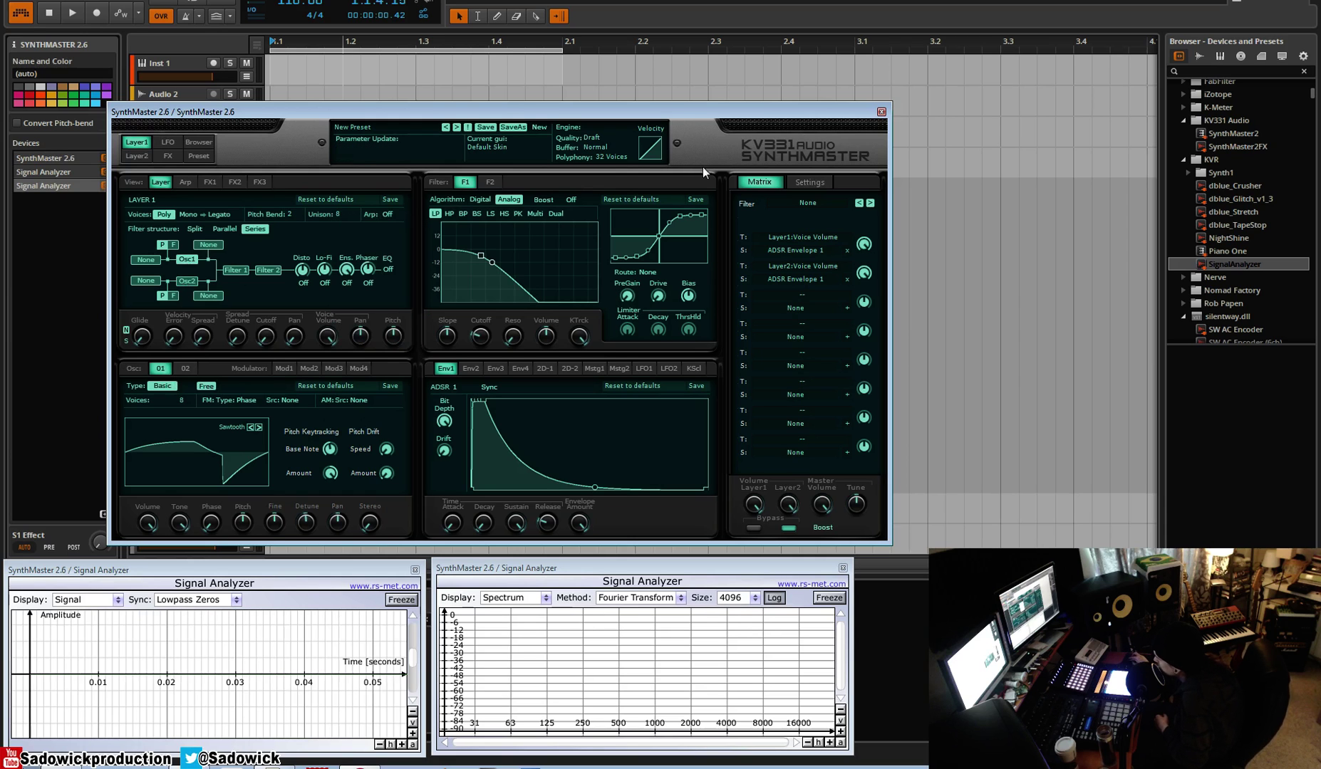
click(607, 158)
click(637, 392)
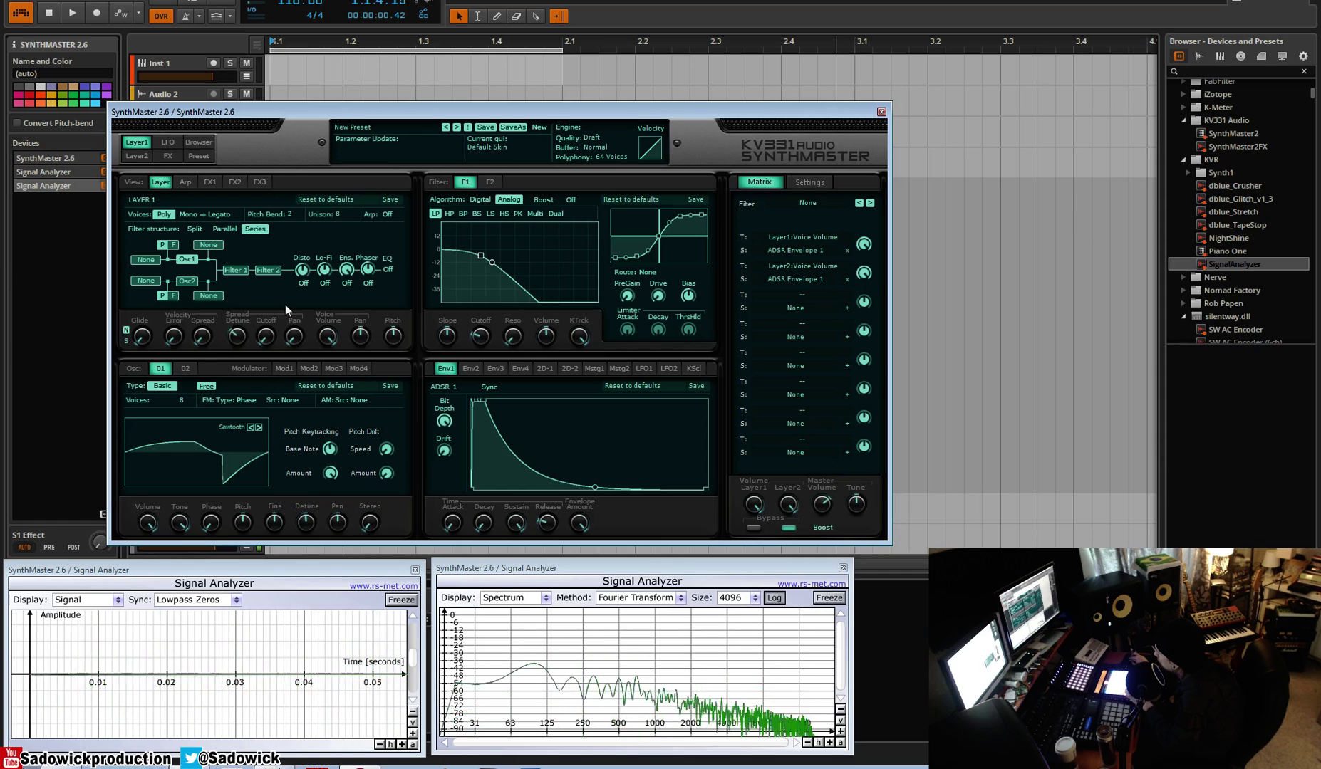
- Compare layer 1 with unison off and with 8 unison voices, leaving 8 voices selected
click(339, 213)
click(357, 227)
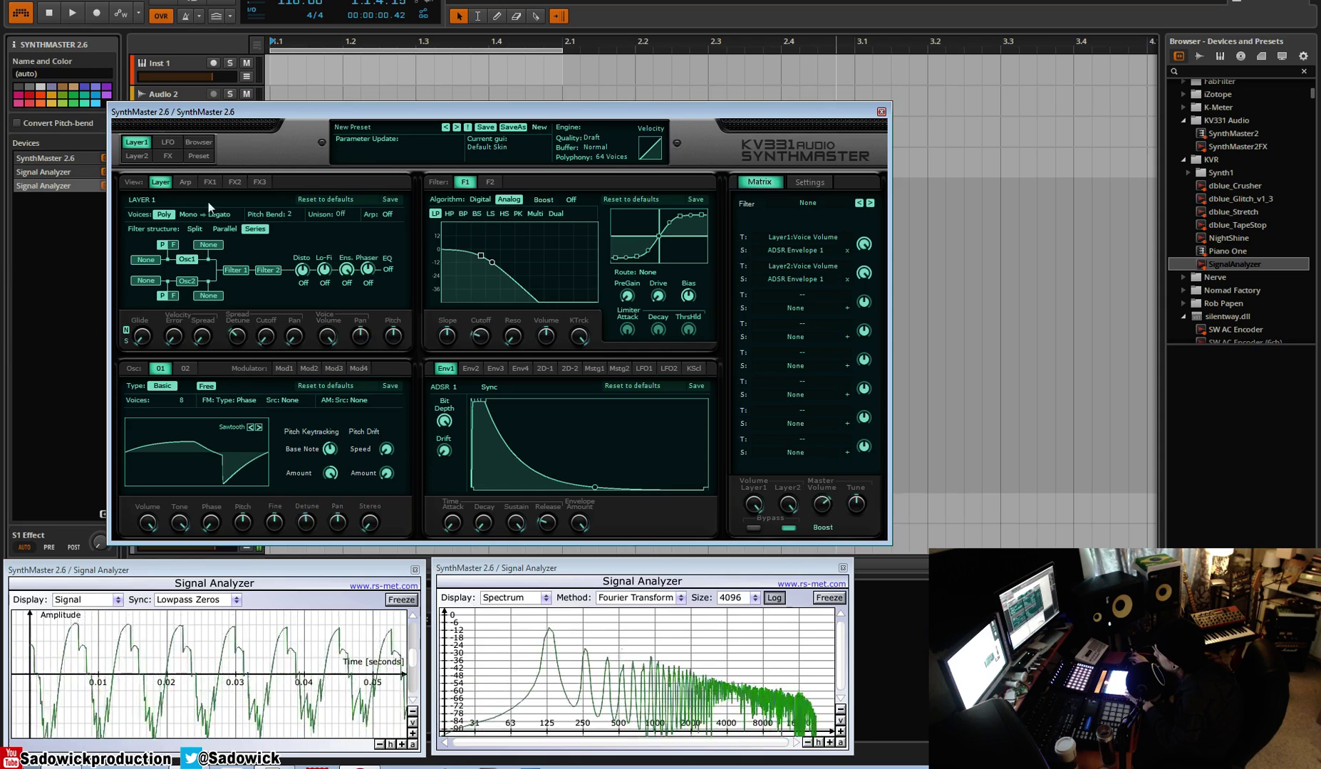
click(345, 216)
click(373, 334)
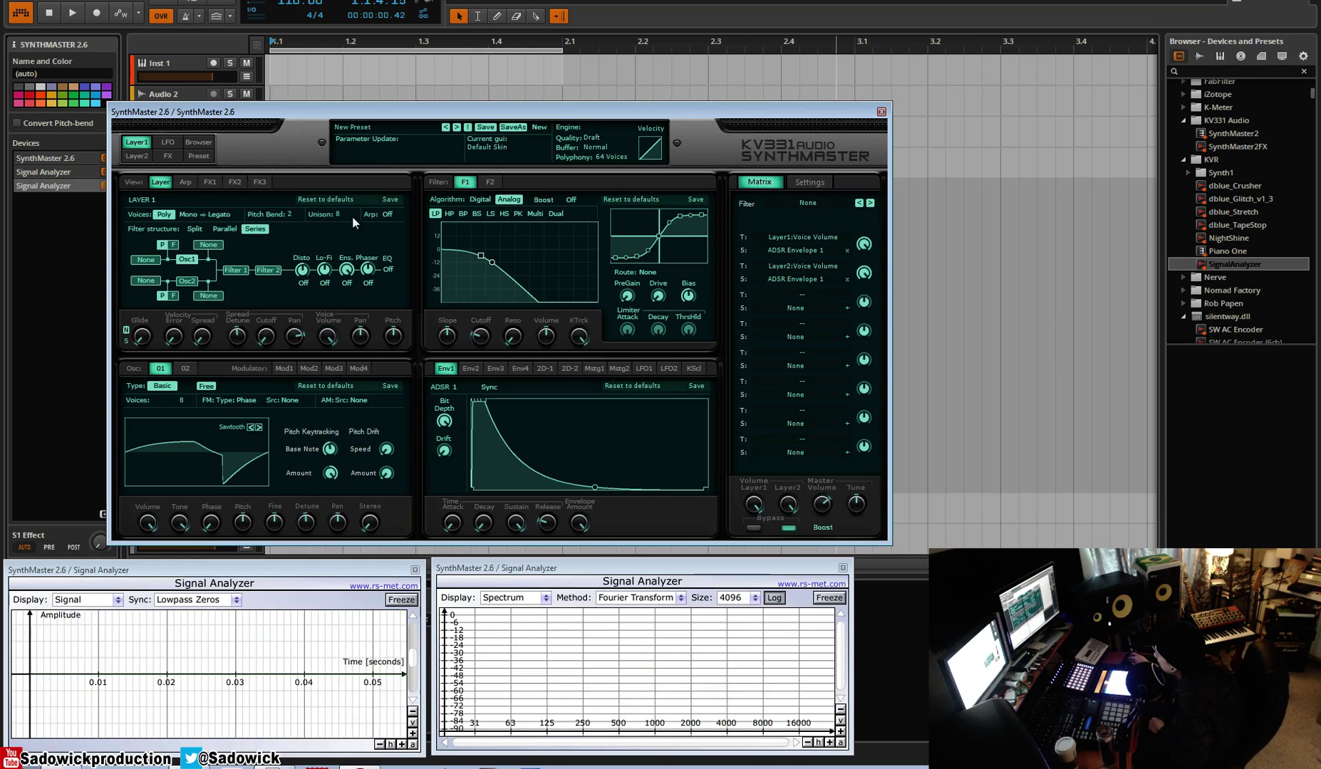
- Reset the synth to a new preset and look at the single cycle waveform categories for oscillator 1
click(540, 128)
click(554, 137)
click(197, 448)
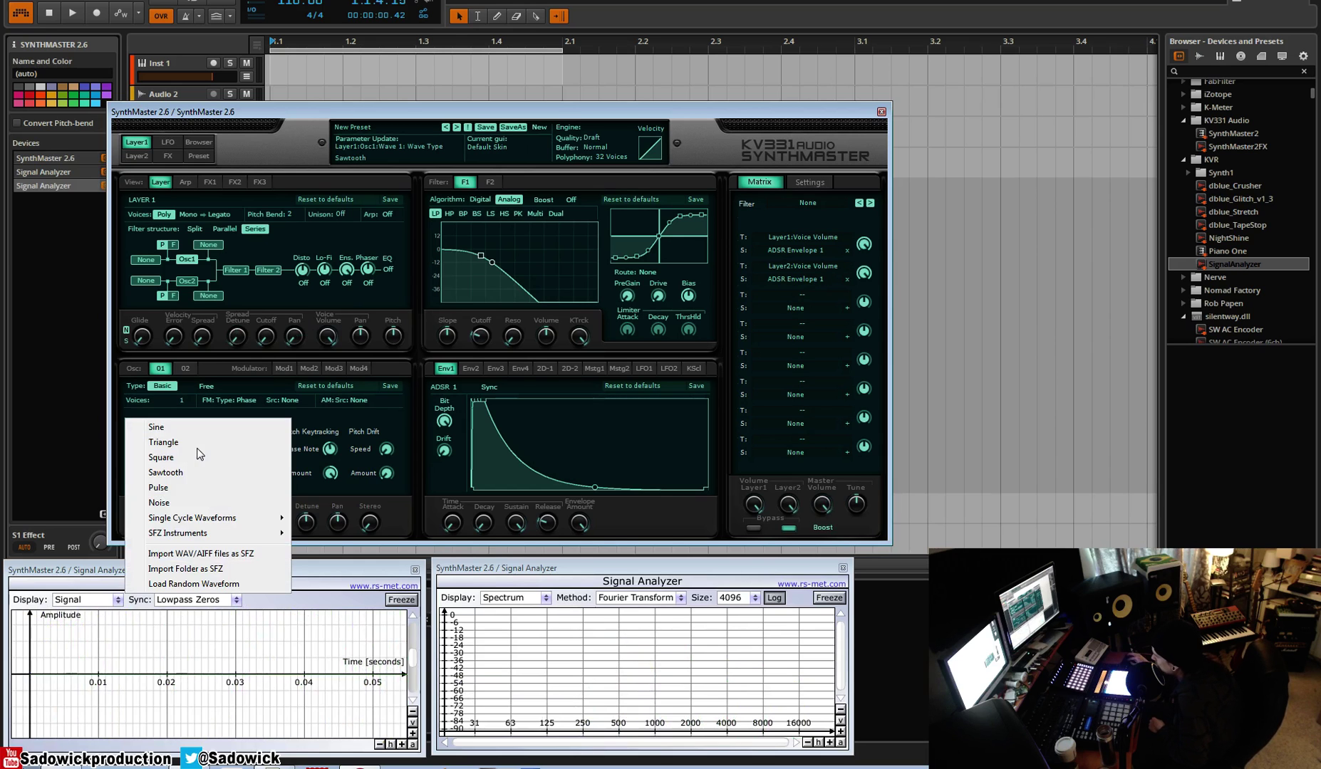
mouse_move(231, 519)
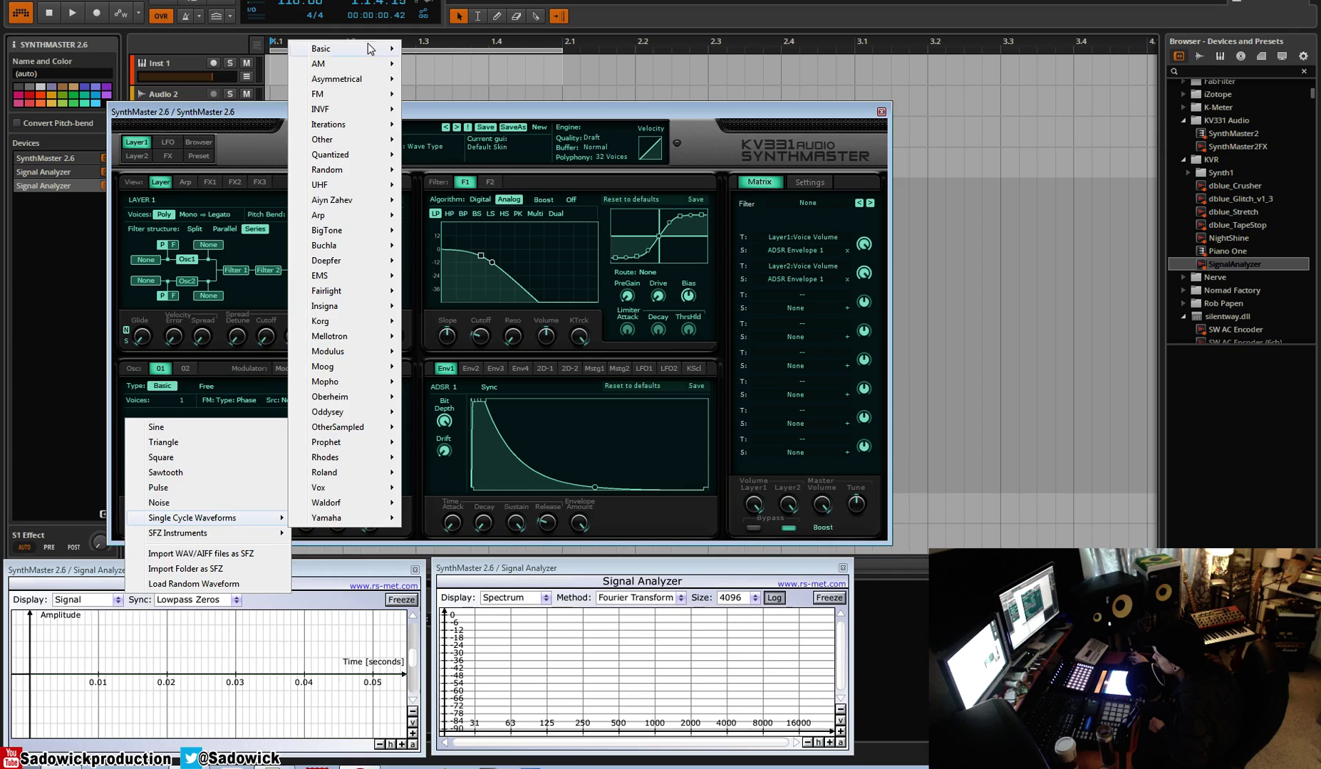
click(520, 113)
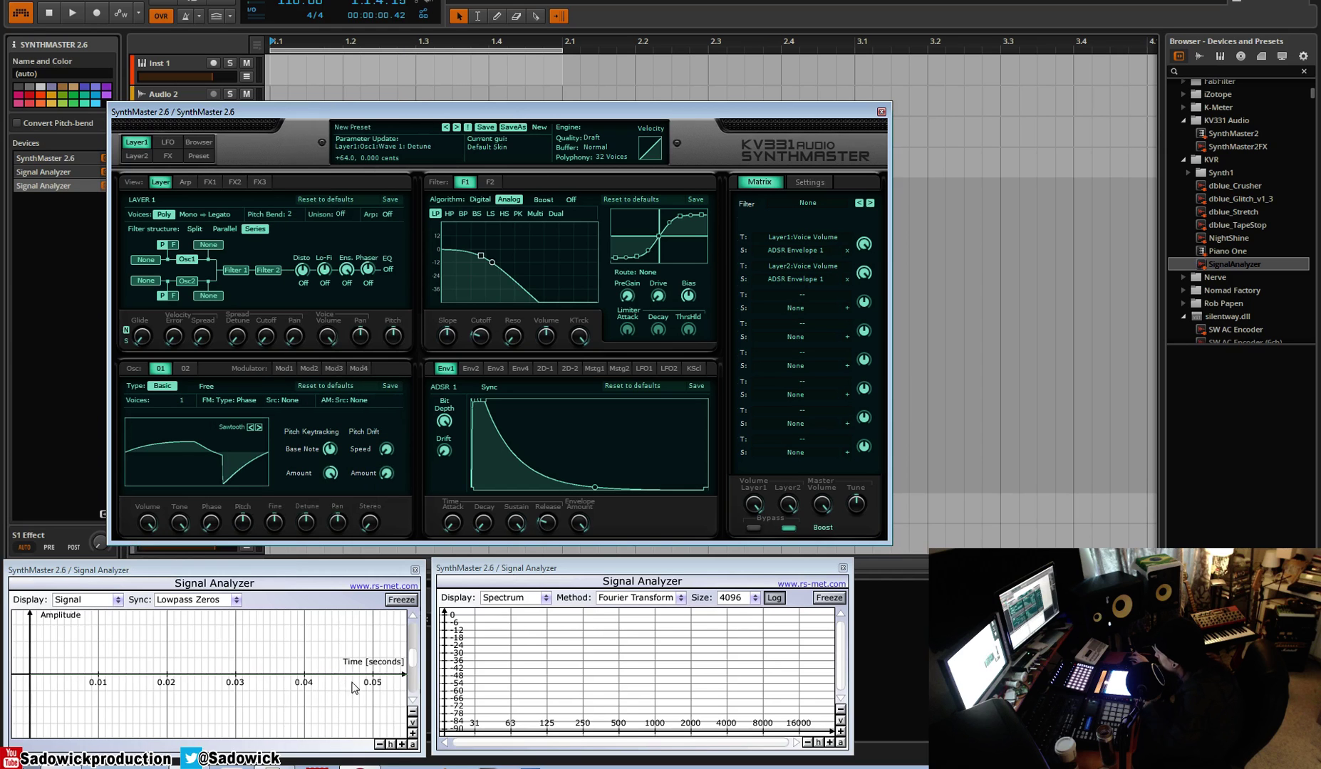
- Adjust the signal analyzer's vertical zoom and offset so the whole oscillator waveform fits around the time axis
click(412, 733)
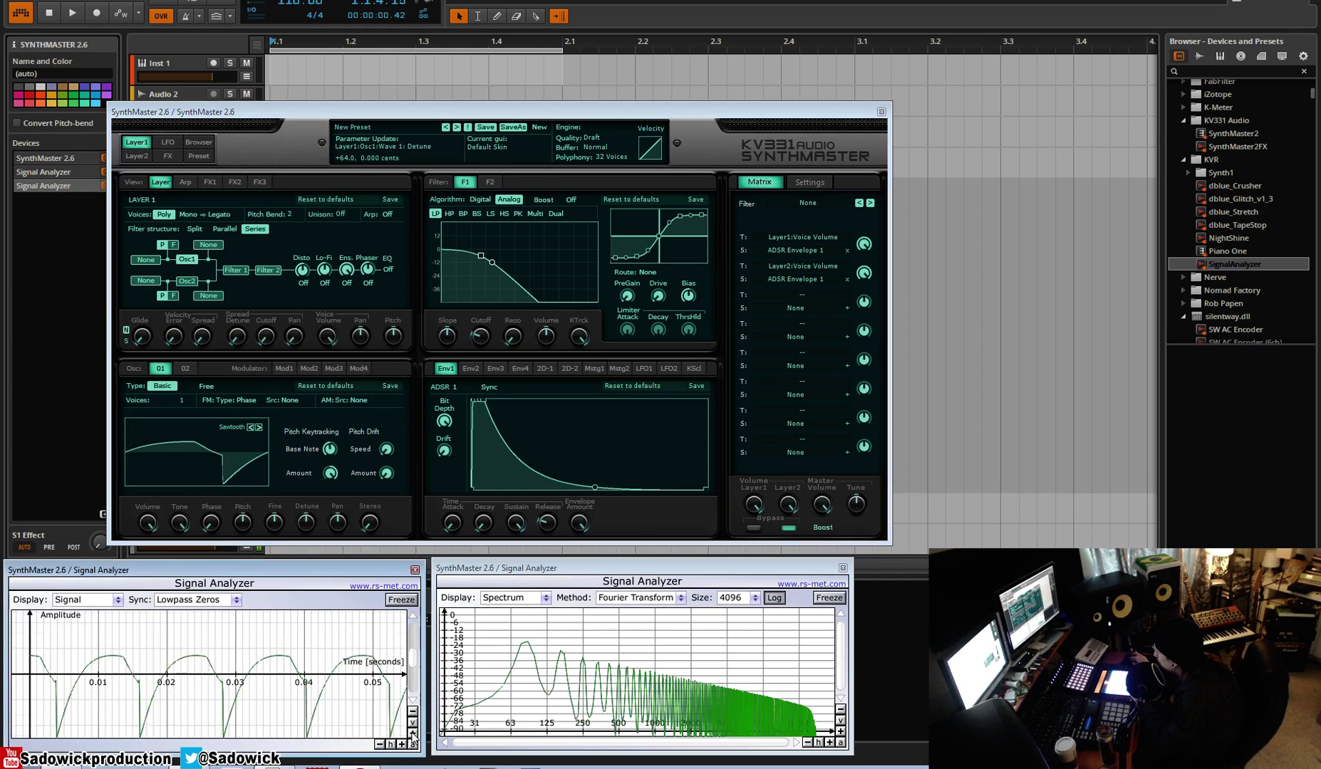
click(411, 701)
click(412, 700)
drag(416, 664, 416, 662)
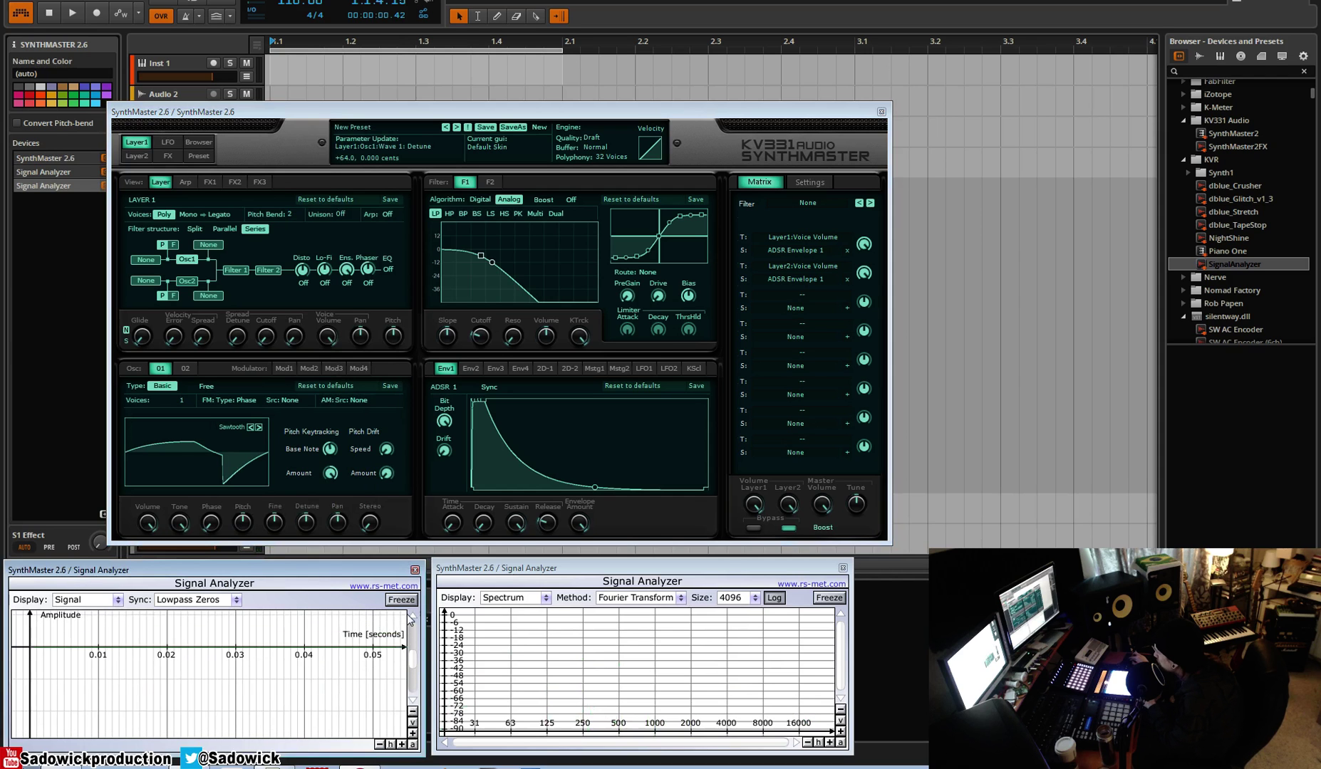
click(412, 616)
click(413, 733)
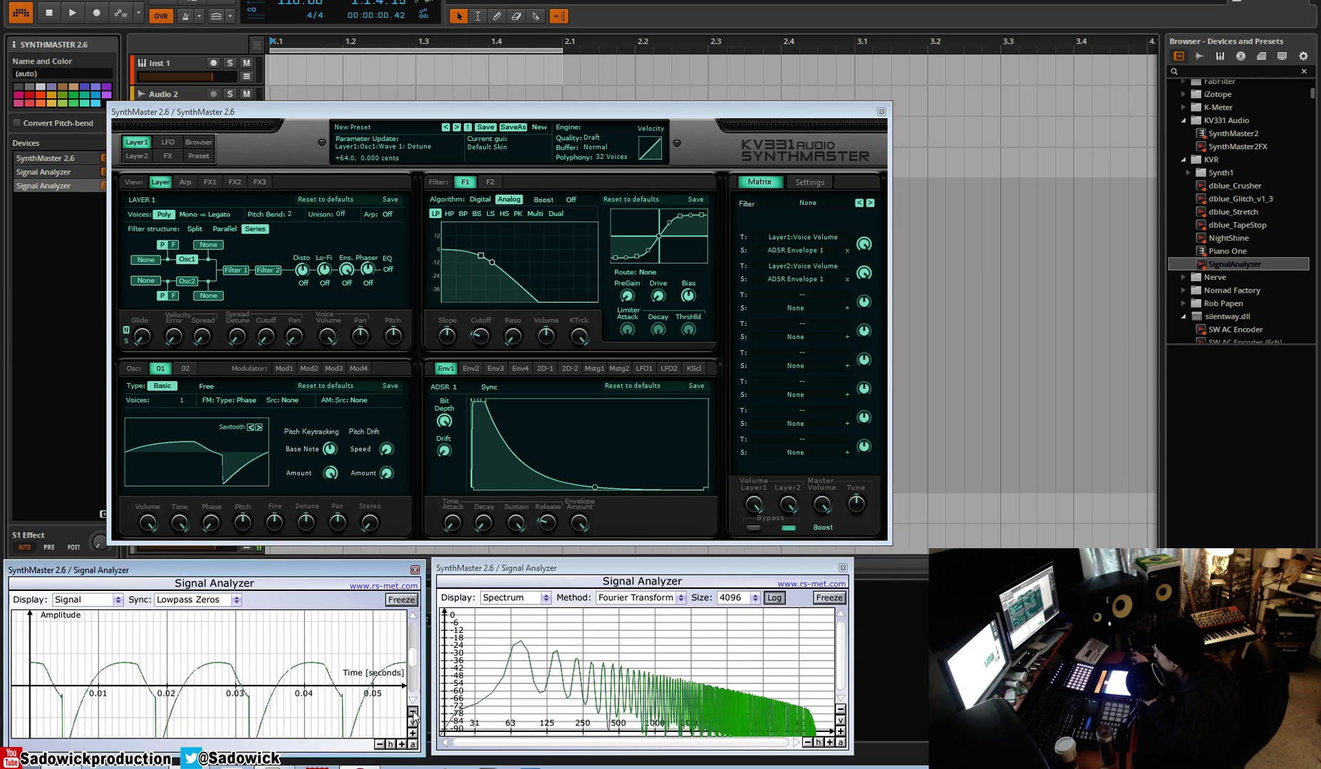
click(411, 711)
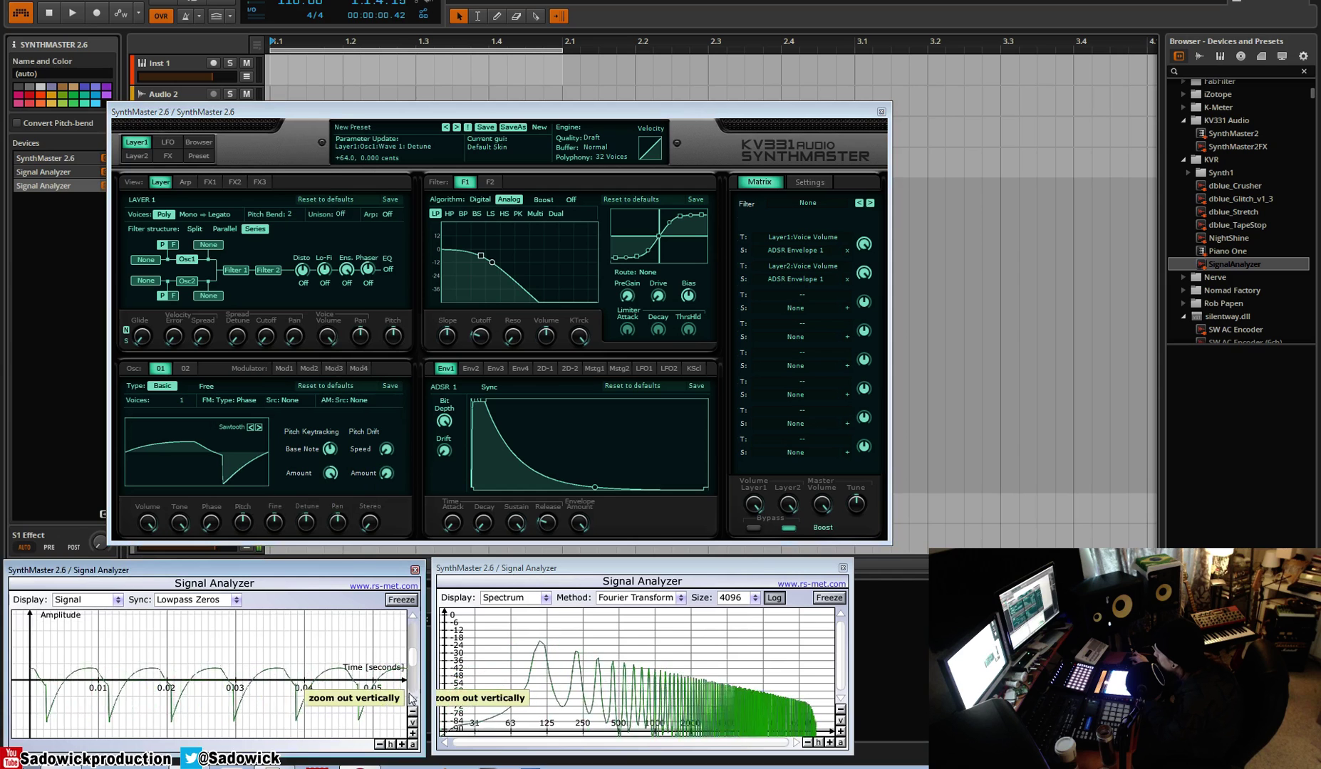
- Enable filter 1 for layer 1, raise its cutoff and resonance, and bypass the filter again
click(337, 528)
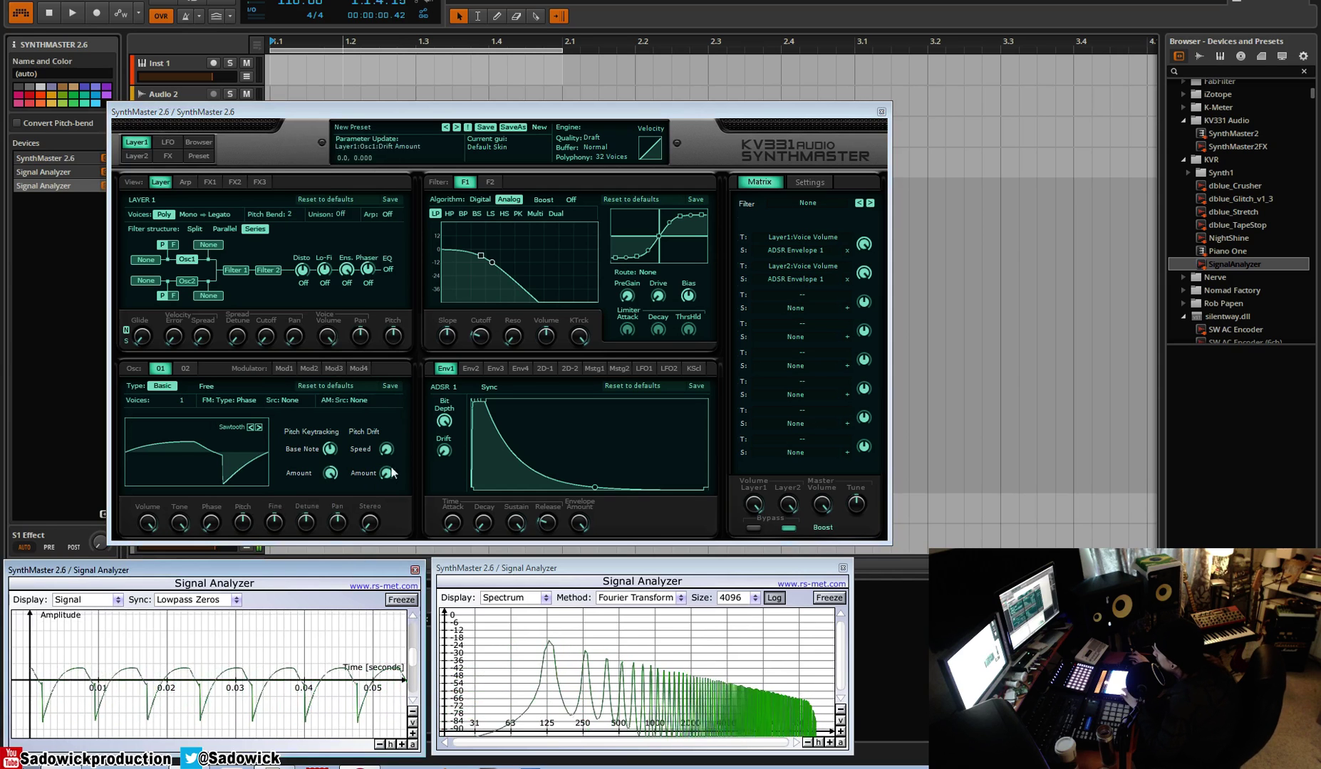
click(235, 270)
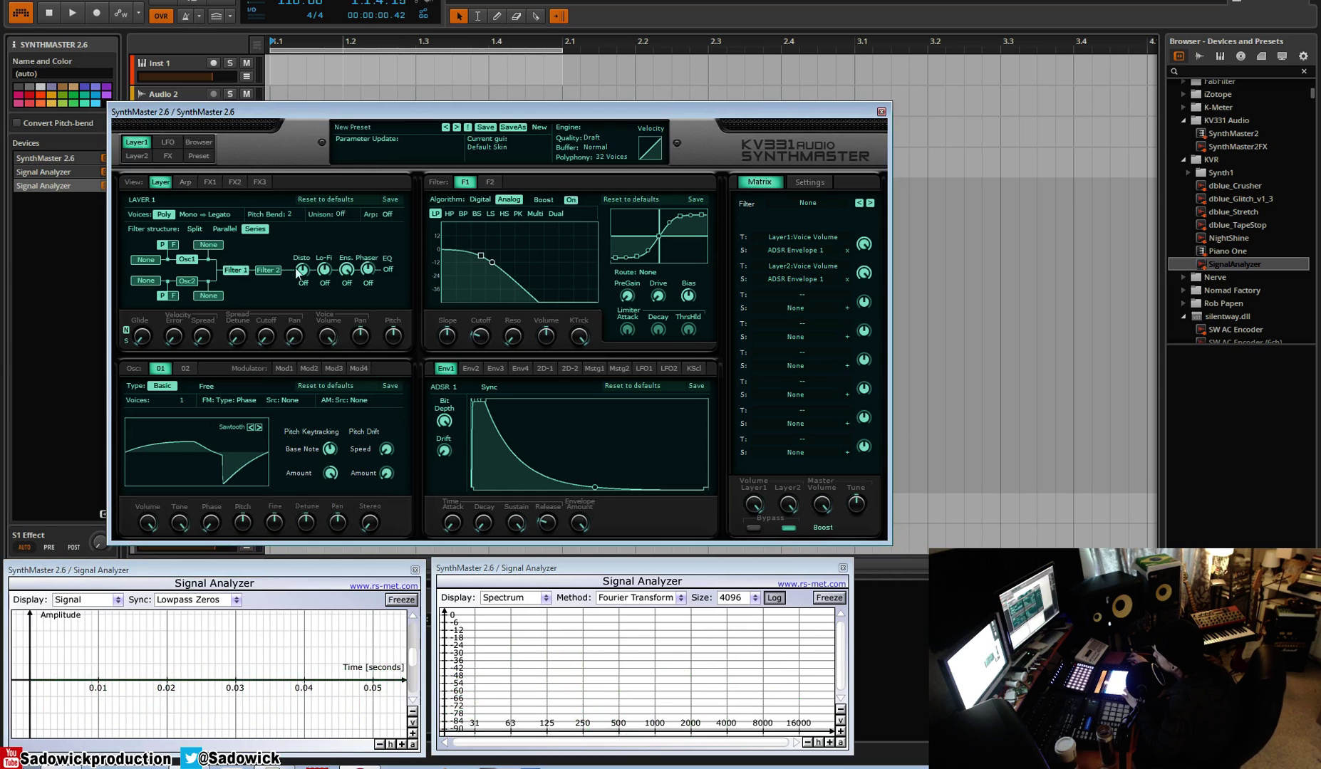
mouse_move(482, 336)
mouse_down()
mouse_move(501, 330)
mouse_move(488, 335)
mouse_up()
drag(512, 335, 531, 254)
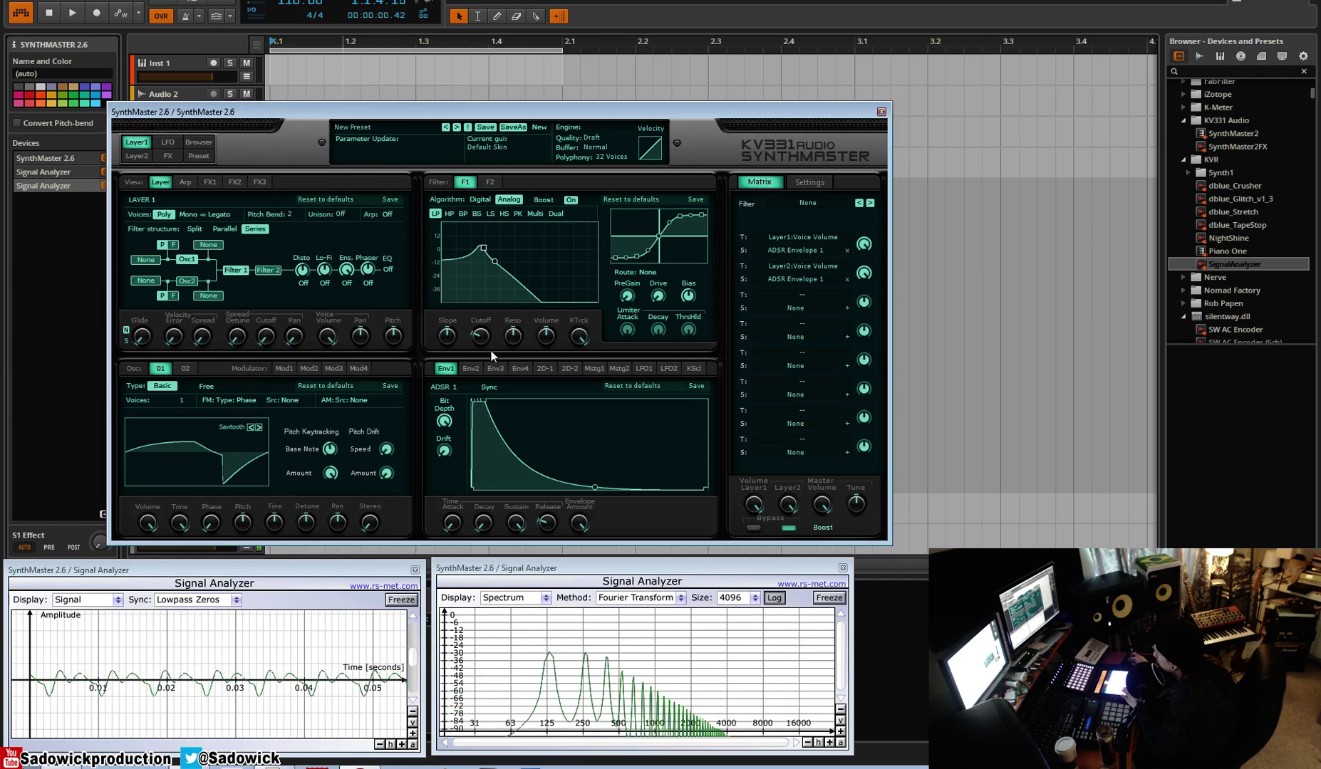
drag(481, 336, 557, 291)
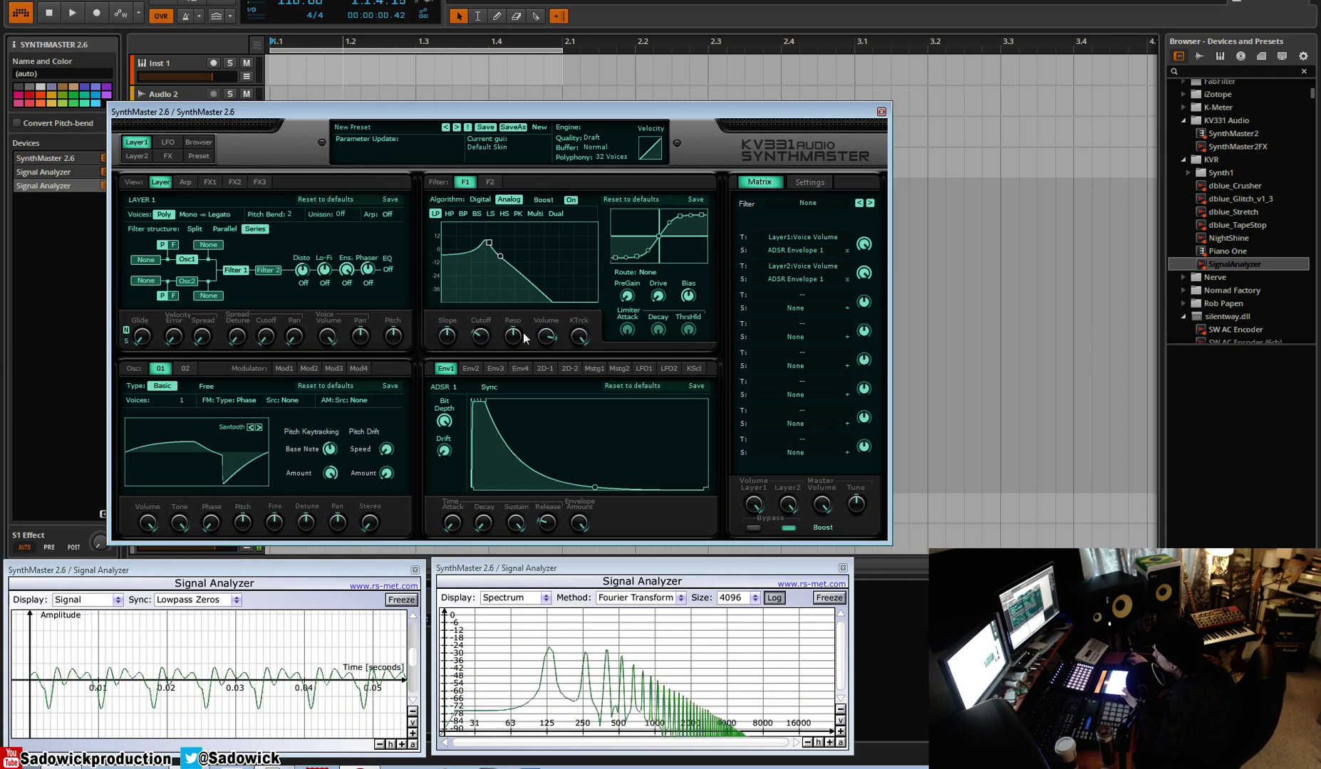
mouse_move(476, 336)
mouse_down()
mouse_move(486, 283)
mouse_move(499, 349)
mouse_move(520, 280)
mouse_move(520, 350)
mouse_move(516, 327)
mouse_move(507, 337)
mouse_move(486, 322)
mouse_up()
drag(522, 256, 522, 237)
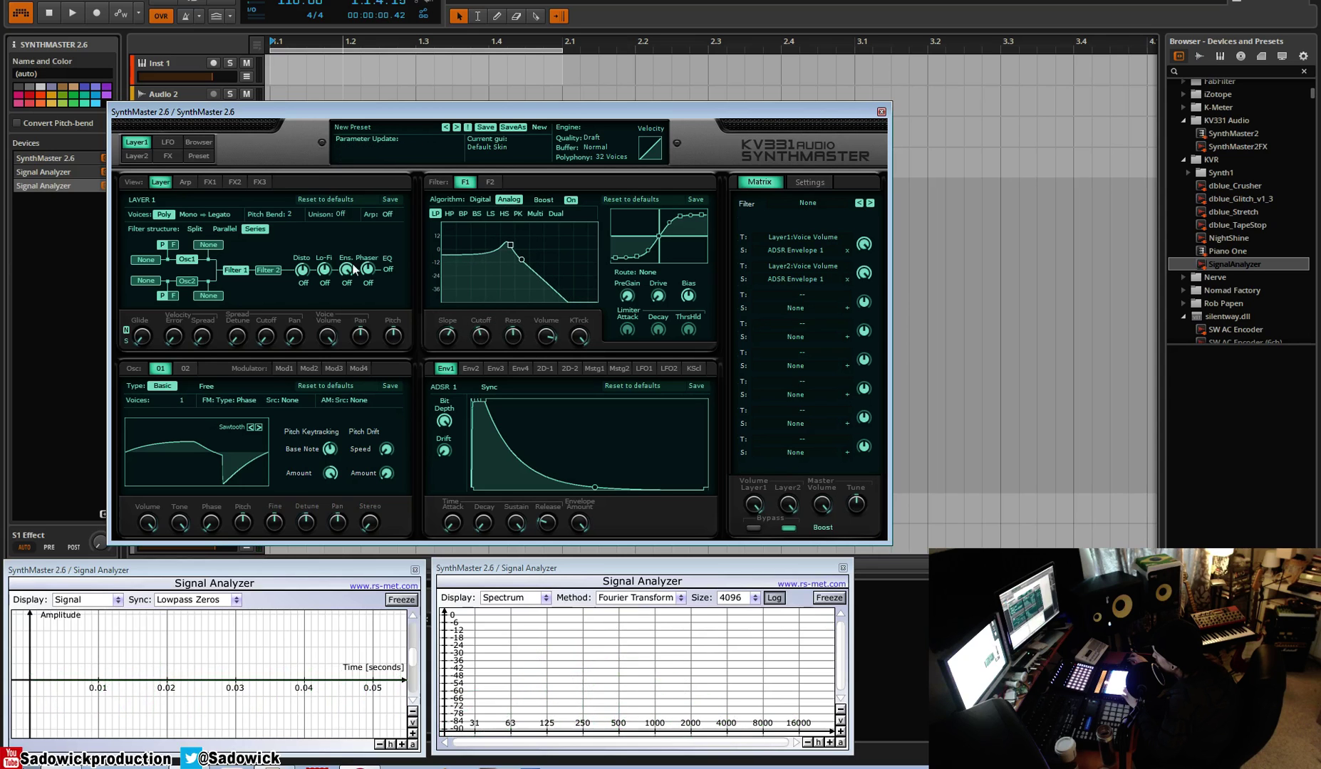
click(246, 272)
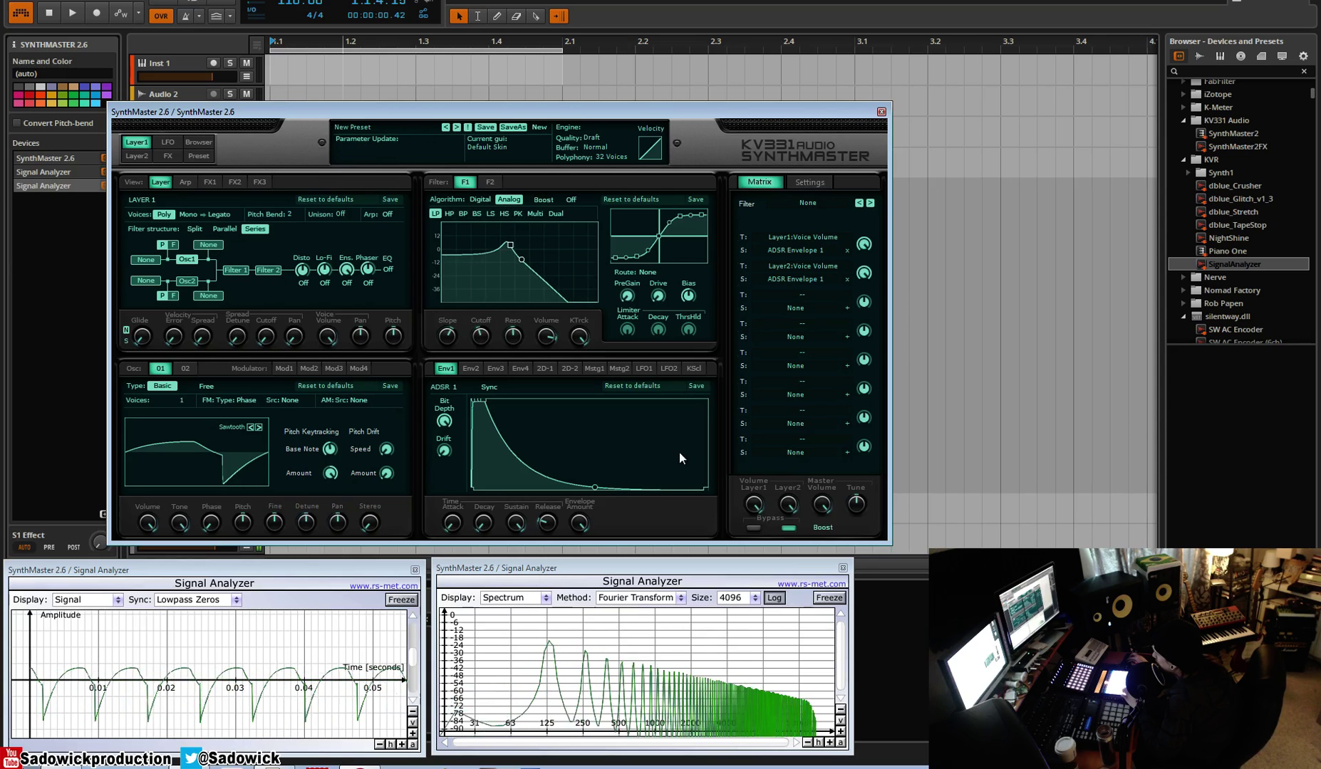
- Load the Fr4 - Prophet 5 10 single cycle waveform into oscillator 1
click(246, 452)
mouse_move(206, 522)
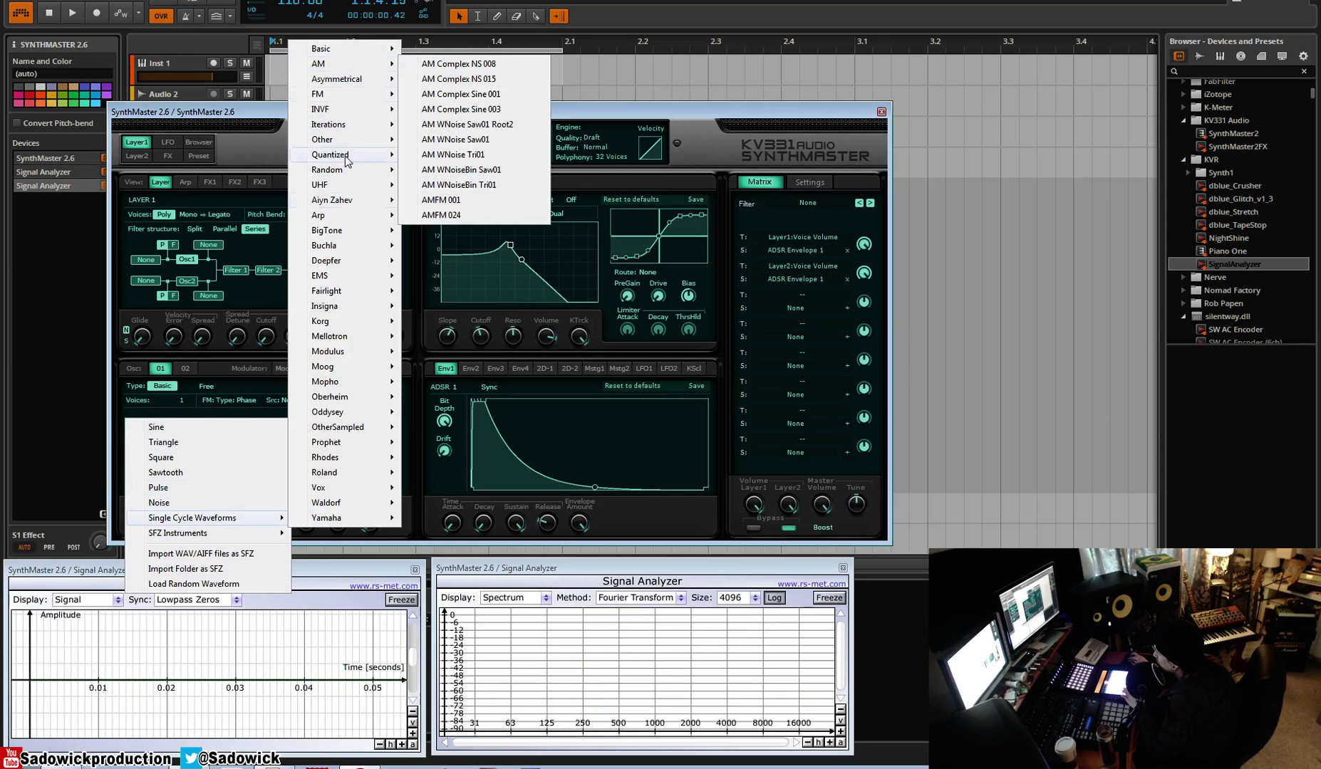
mouse_move(349, 443)
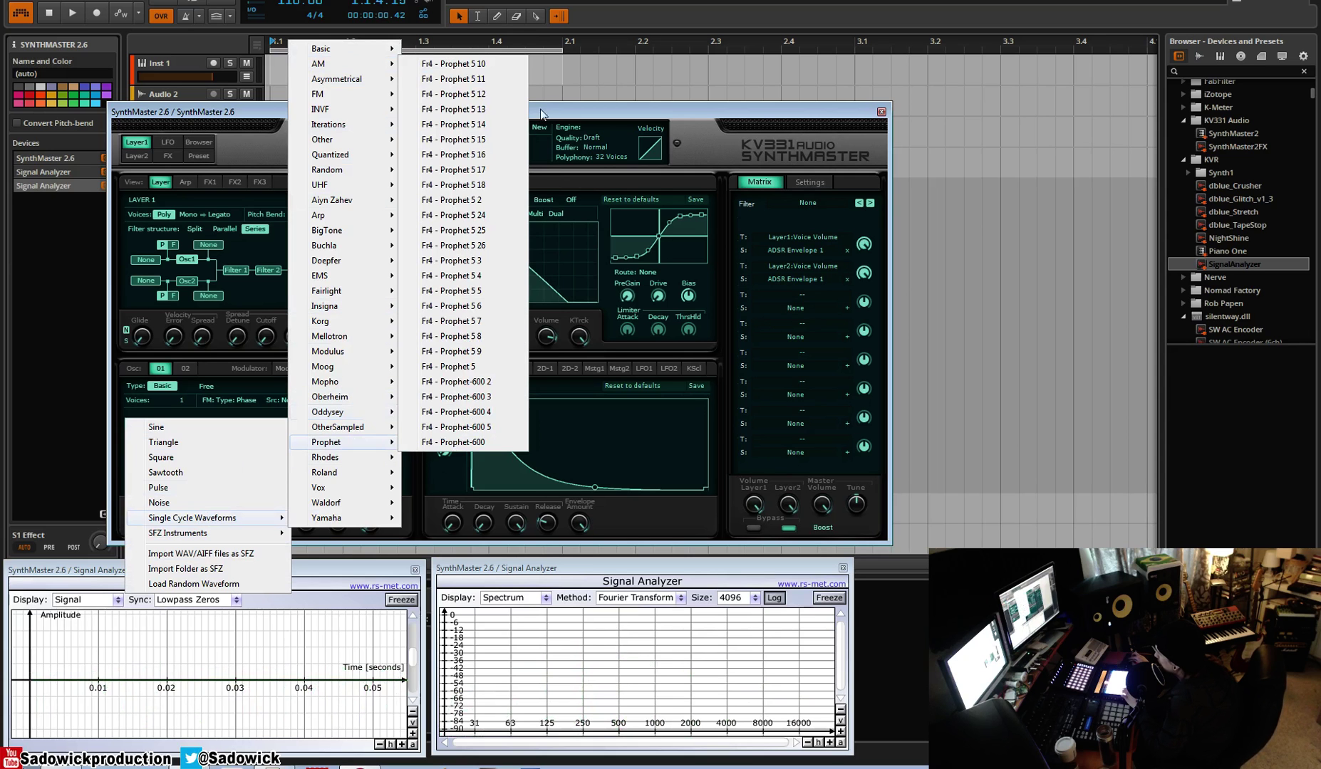
click(456, 64)
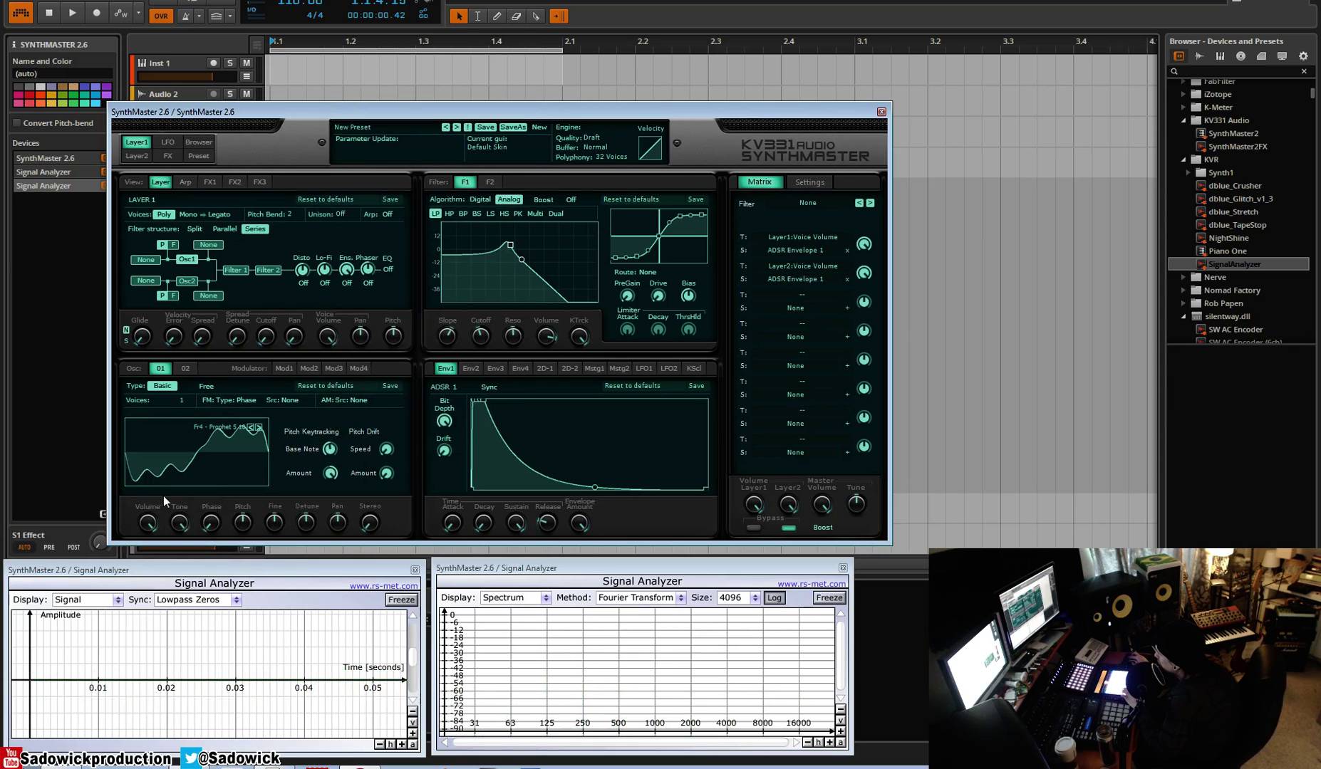
- Audition successive Prophet waveforms for oscillator 1 up to Fr4 - Prophet 5 16
click(259, 428)
click(259, 427)
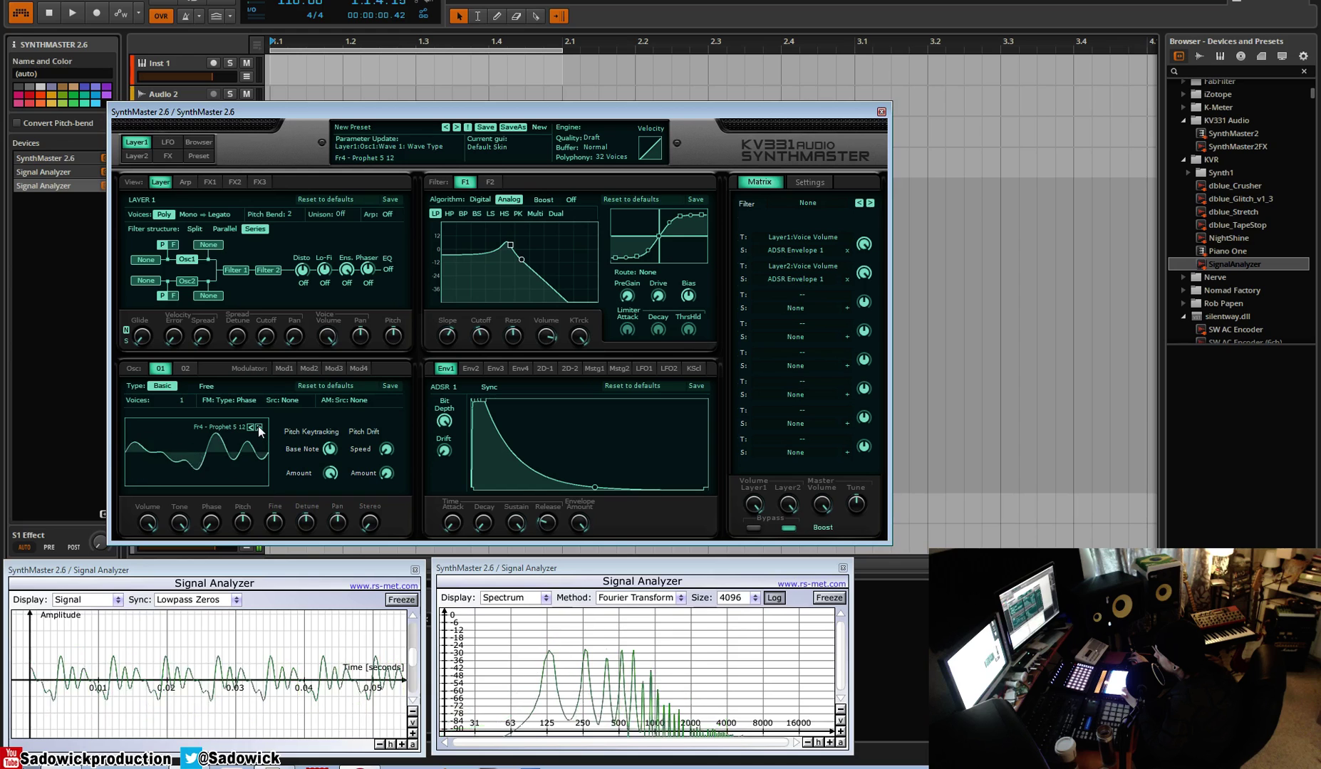
click(259, 428)
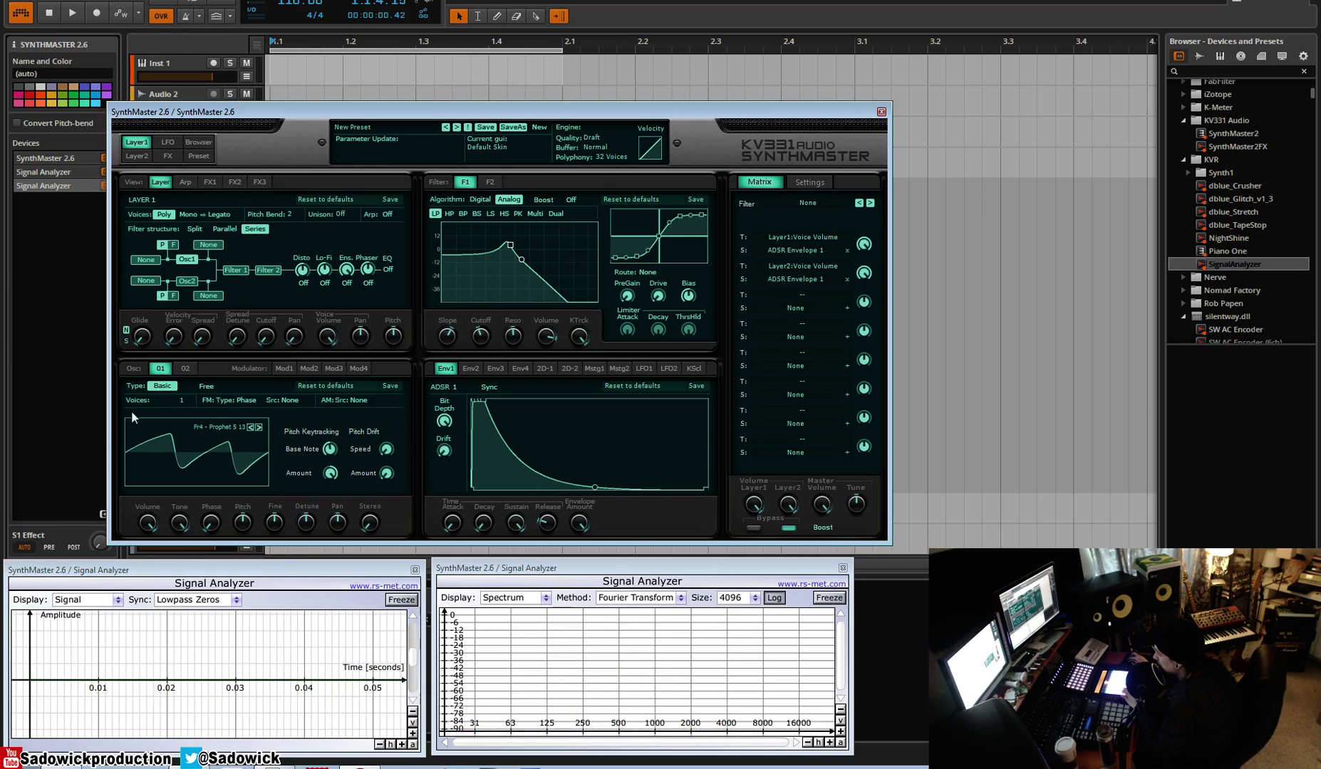
click(260, 428)
click(259, 427)
click(259, 427)
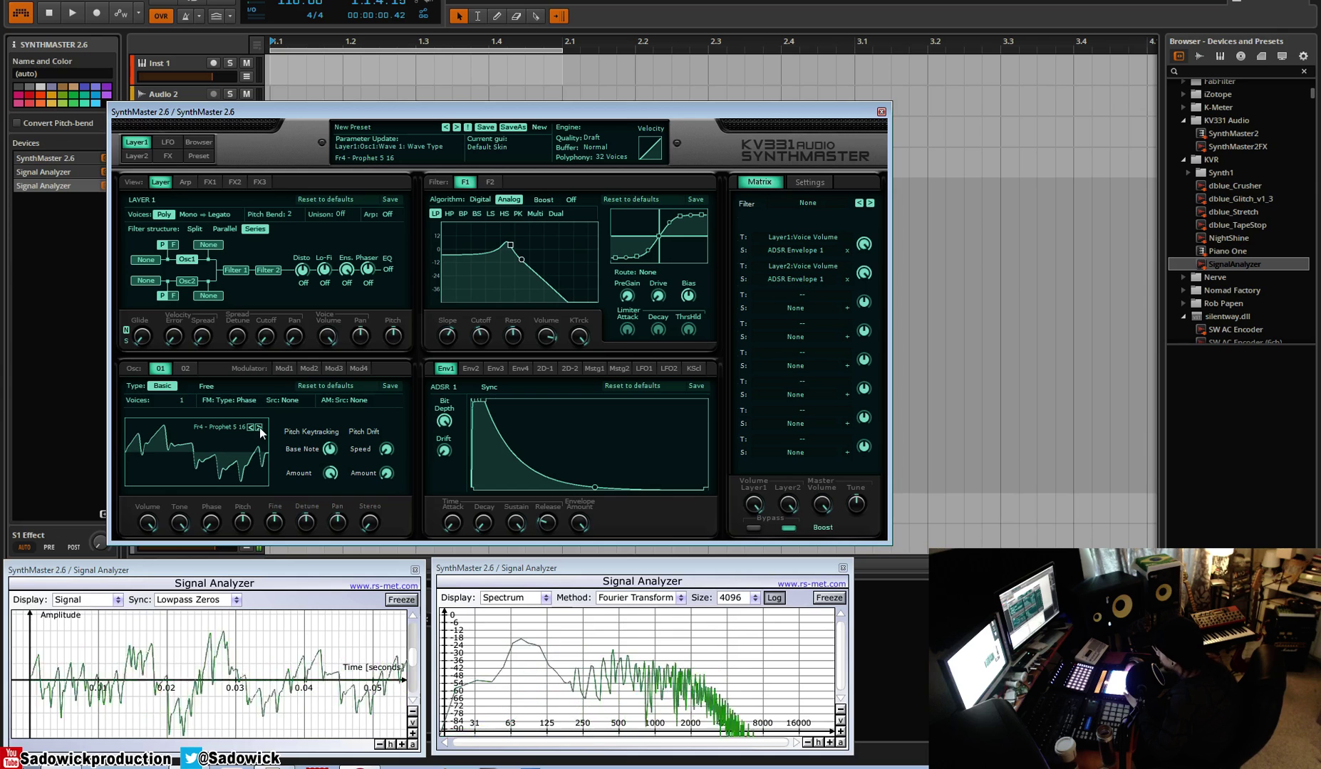
- Load the Lost In Space SFZ instrument from the Particular - Sound collection into oscillator 1
click(186, 470)
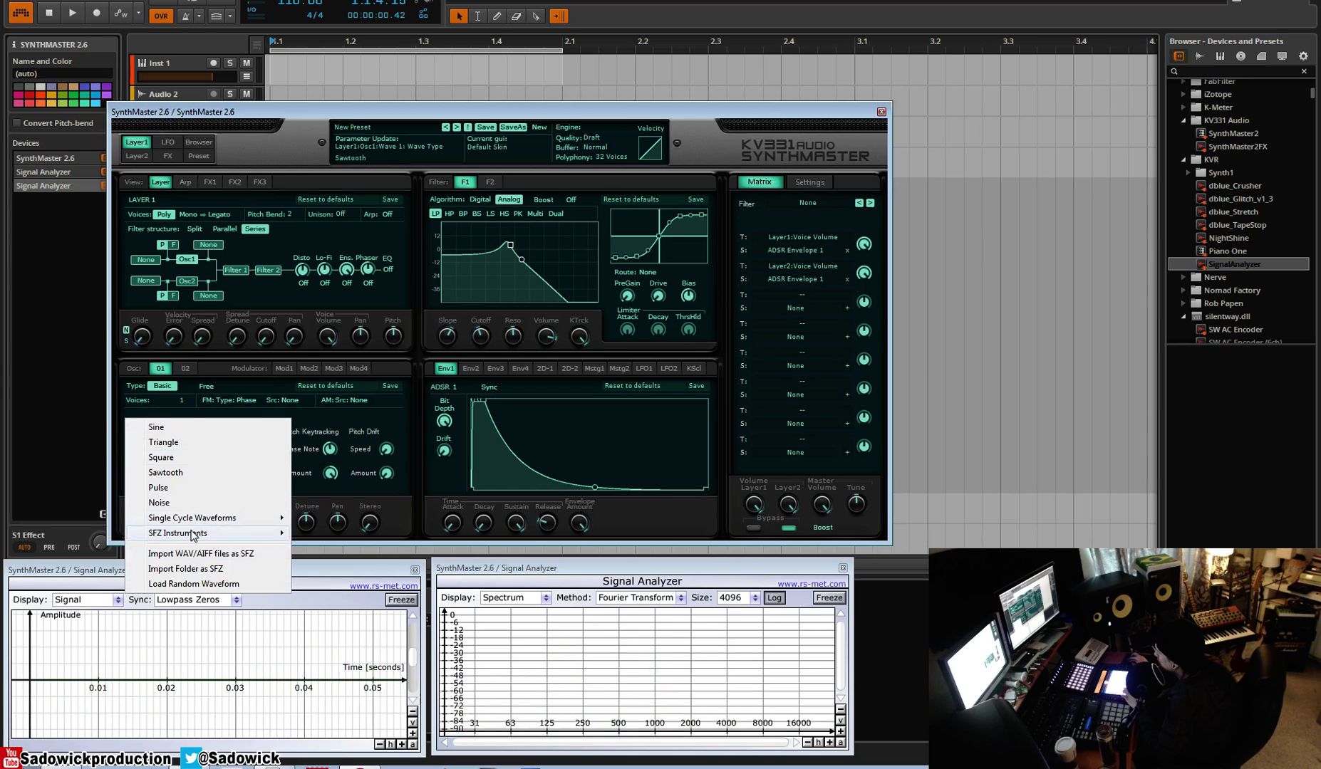
mouse_move(192, 536)
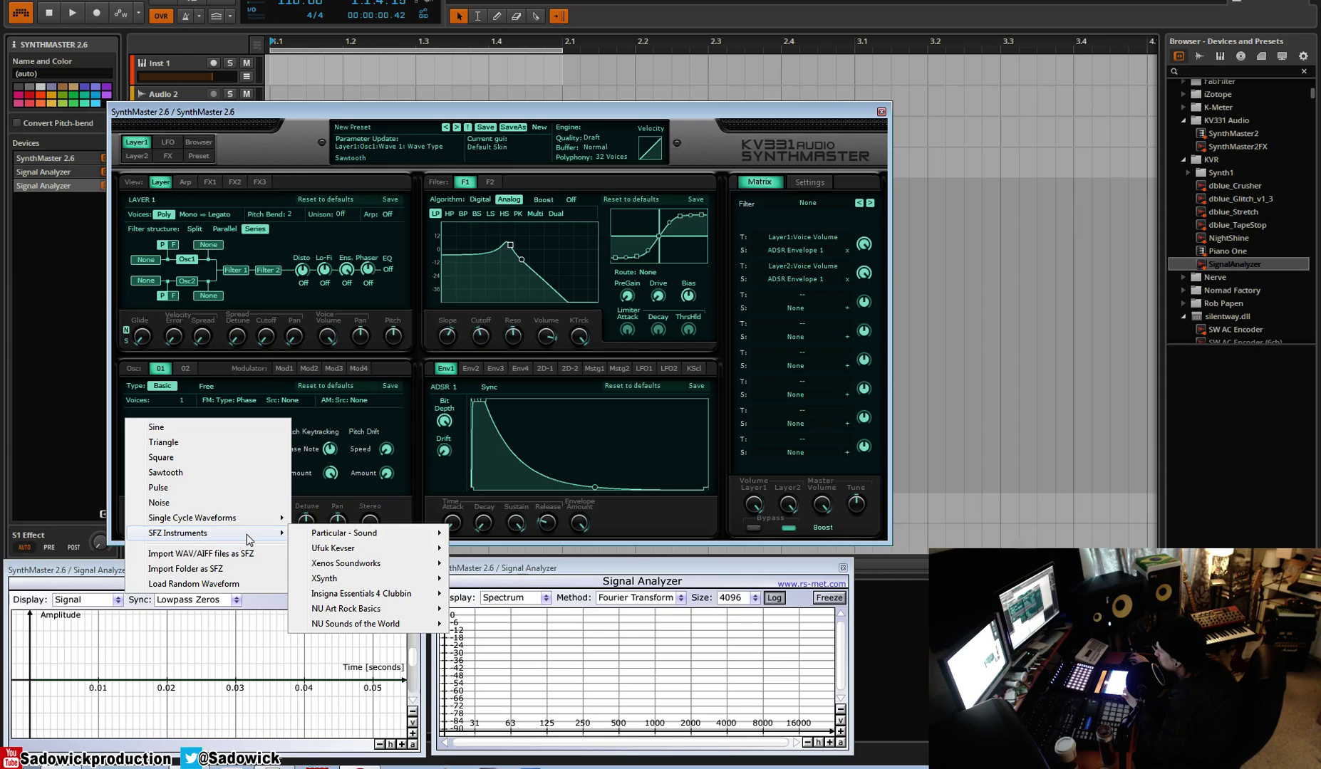
mouse_move(371, 541)
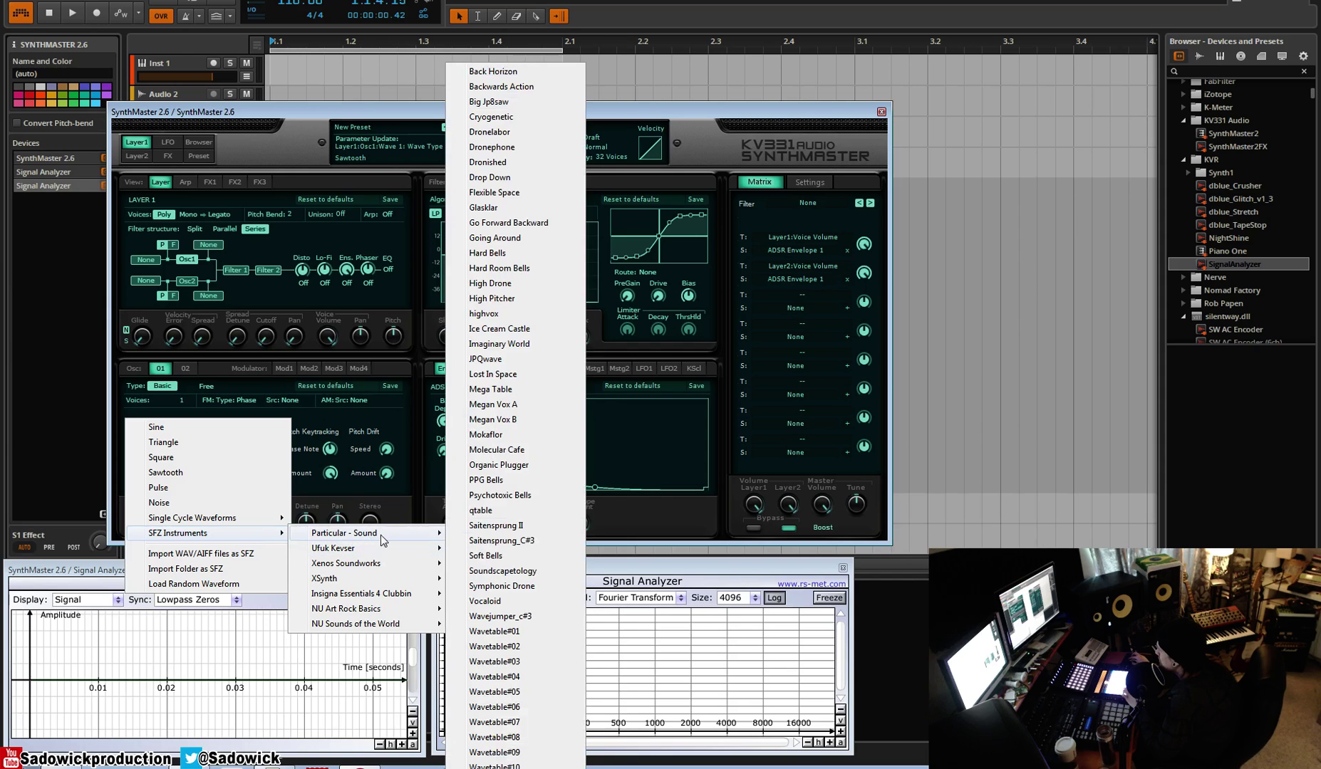
click(518, 372)
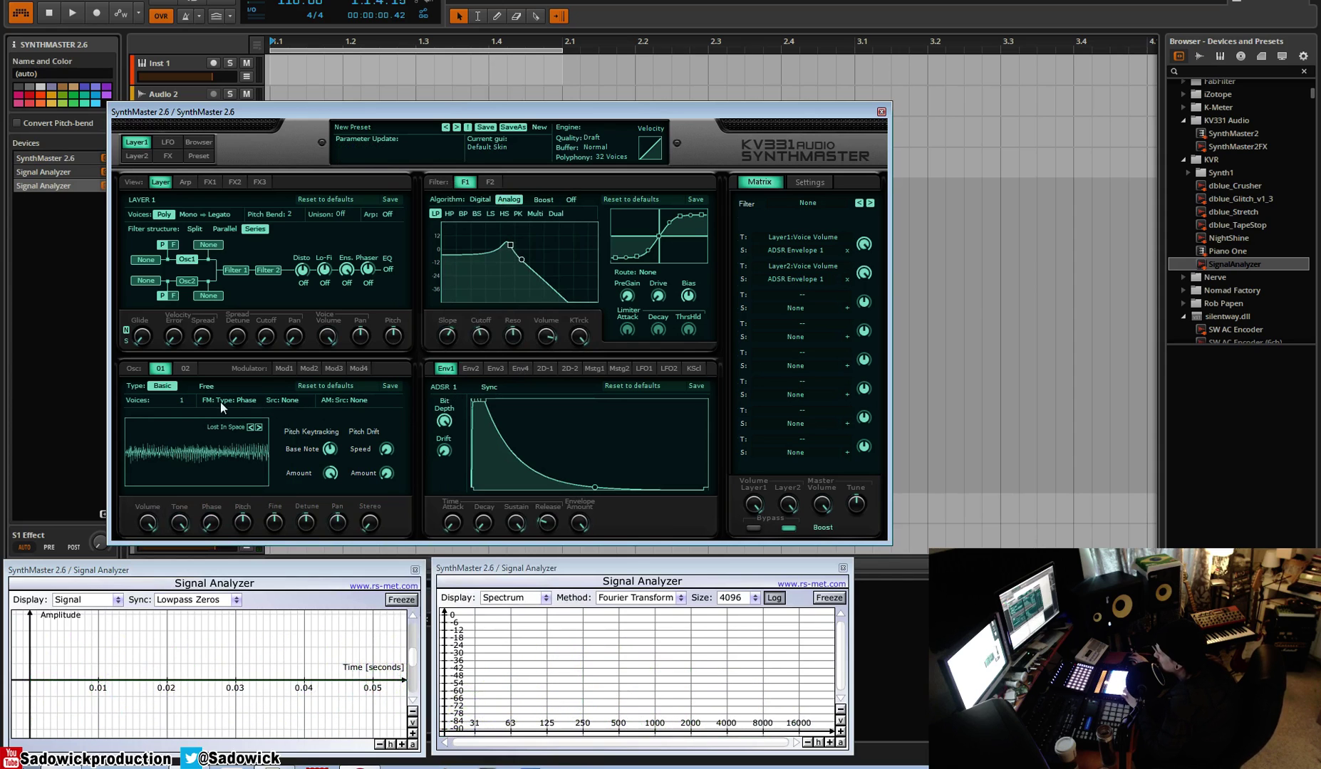
- Set oscillator 1 to 8 voices with free running on and raise its stereo spread
click(180, 400)
click(201, 529)
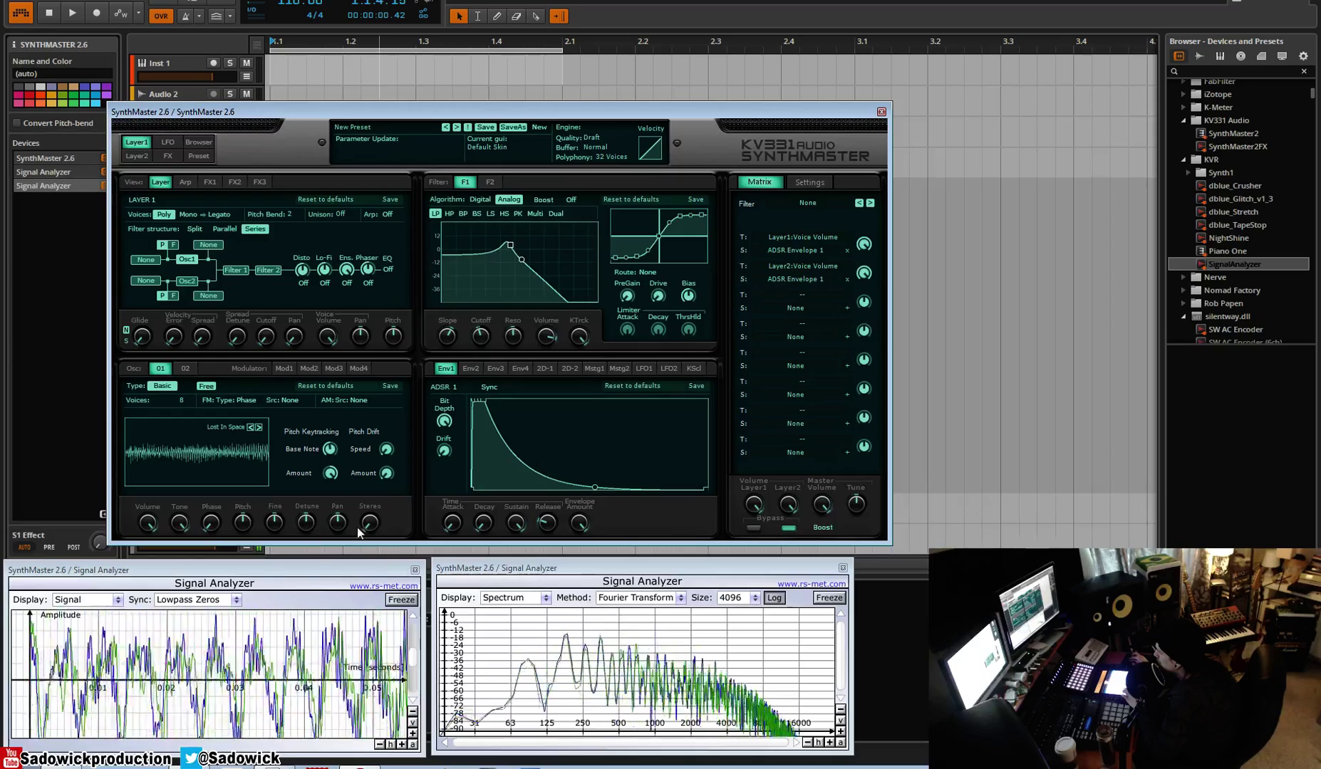
drag(369, 525, 410, 357)
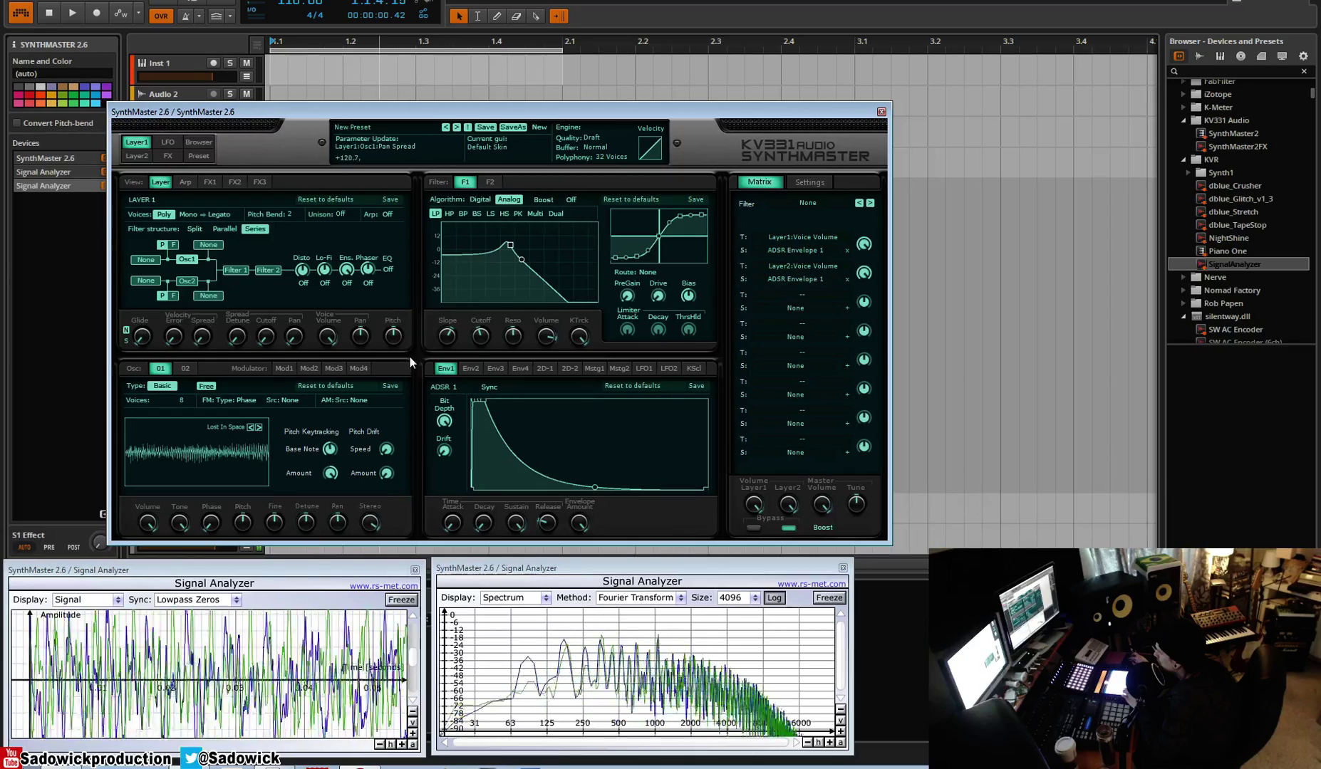
- Reduce oscillator 1 to 2 voices and try adjusting its tone
click(171, 401)
click(201, 436)
drag(180, 522, 237, 396)
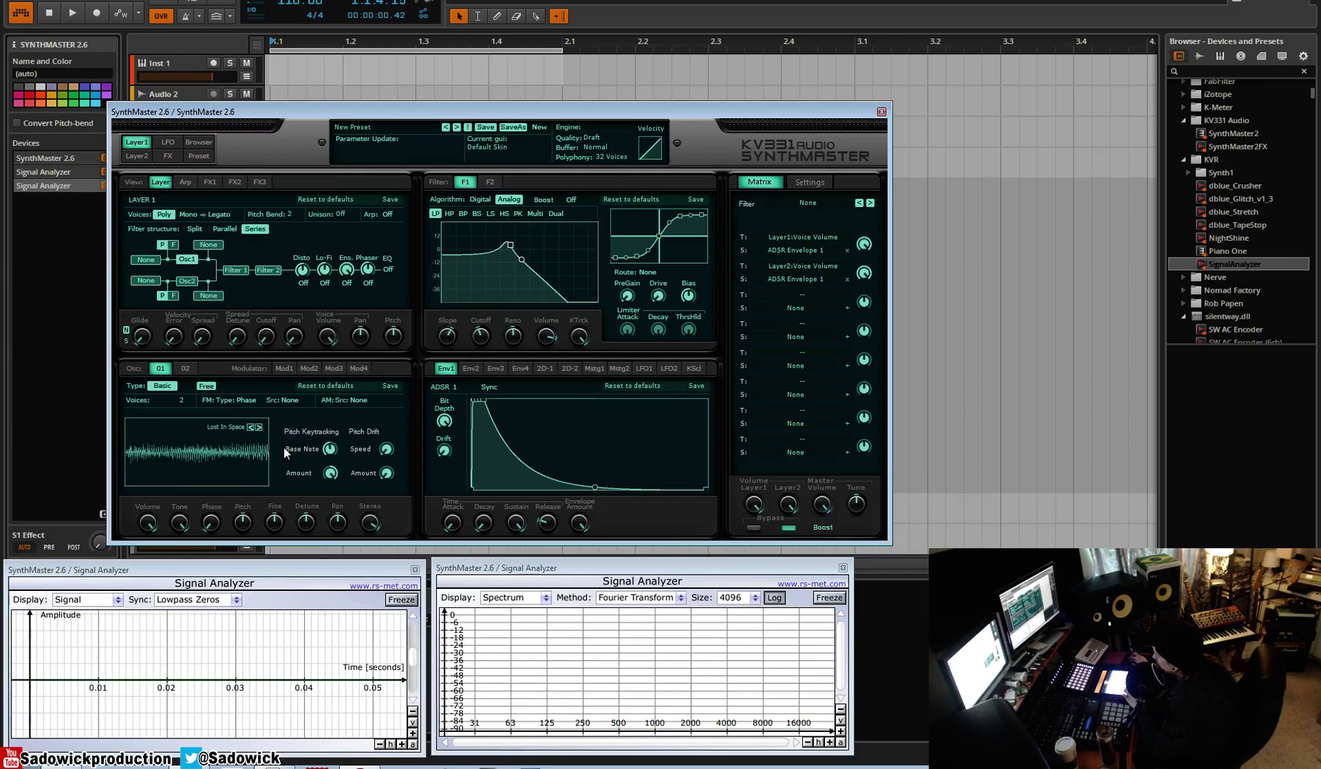
- Set layer 1's unison to 2 voices
click(340, 215)
click(347, 241)
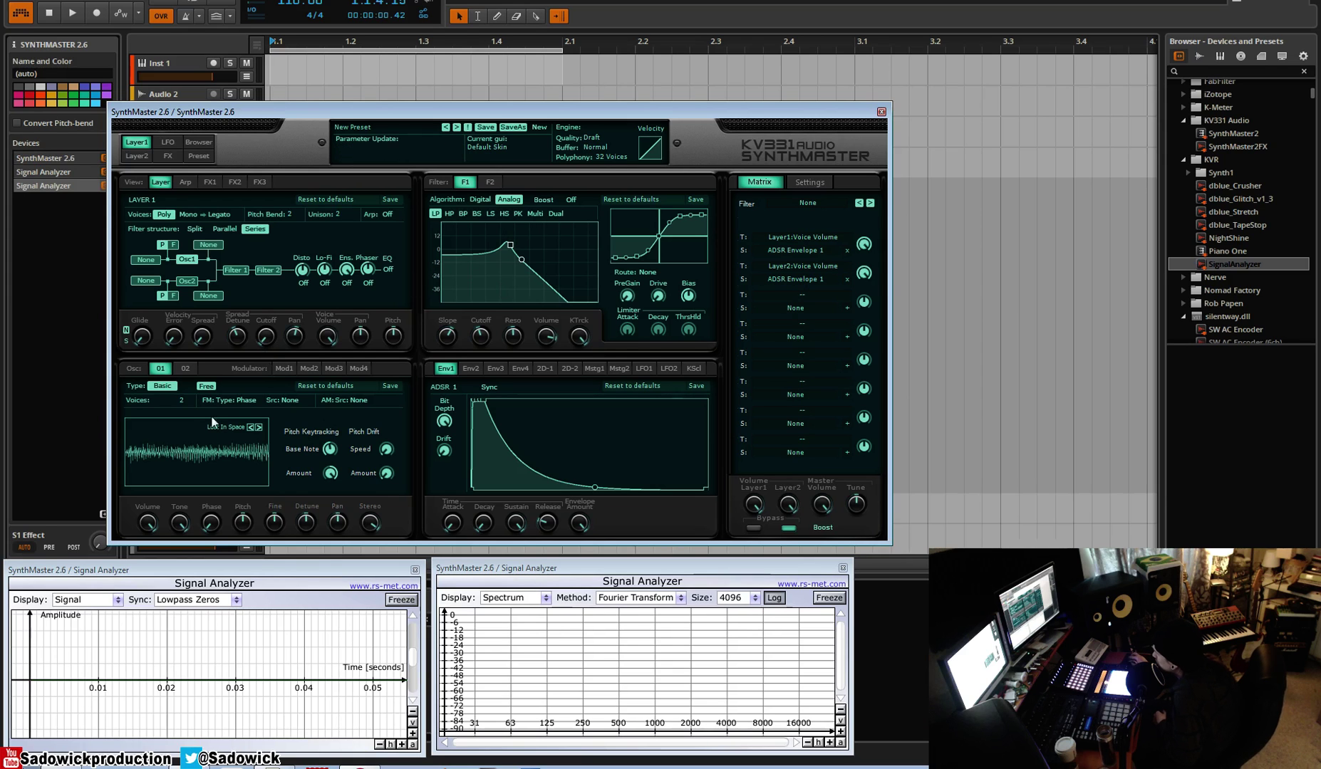
- Reduce oscillator 1 to 1 voice and change its waveform to the basic Square
click(188, 401)
click(188, 410)
click(184, 456)
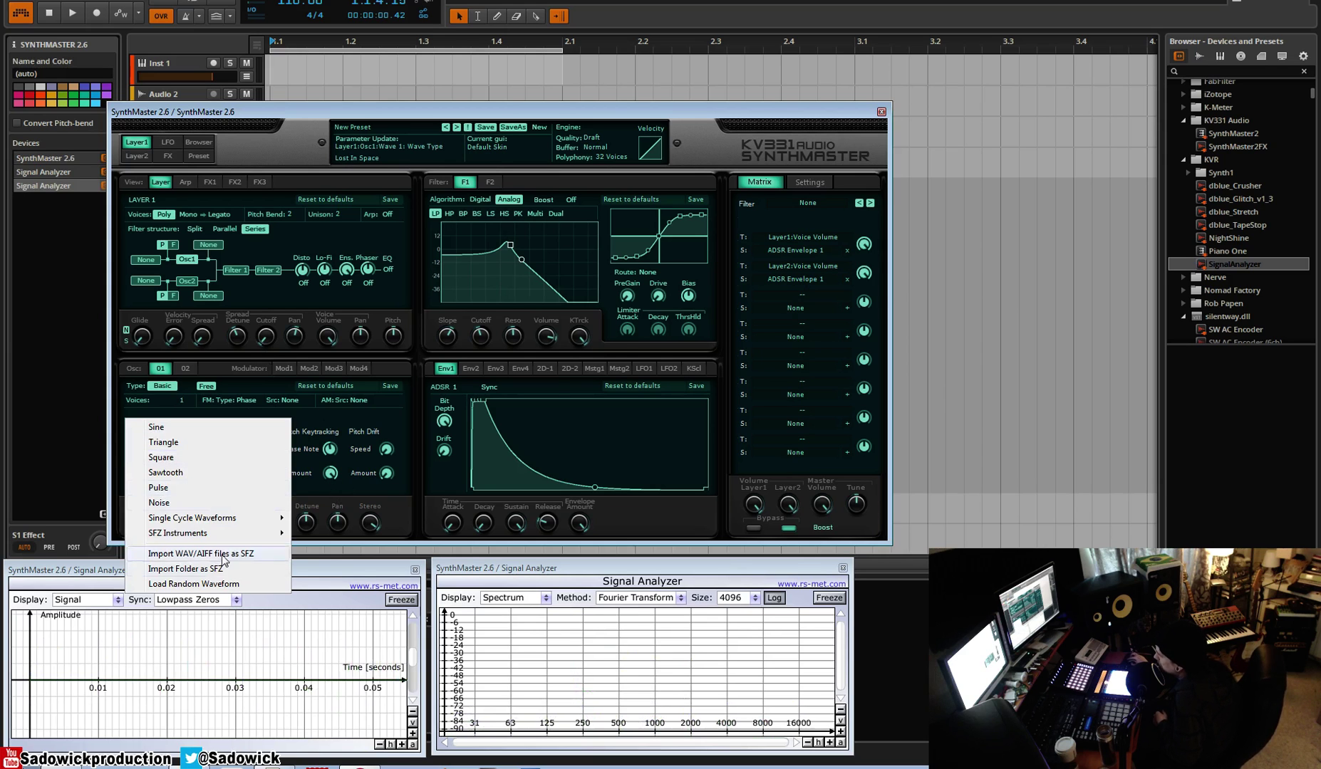
mouse_move(228, 524)
click(188, 458)
drag(212, 526, 214, 531)
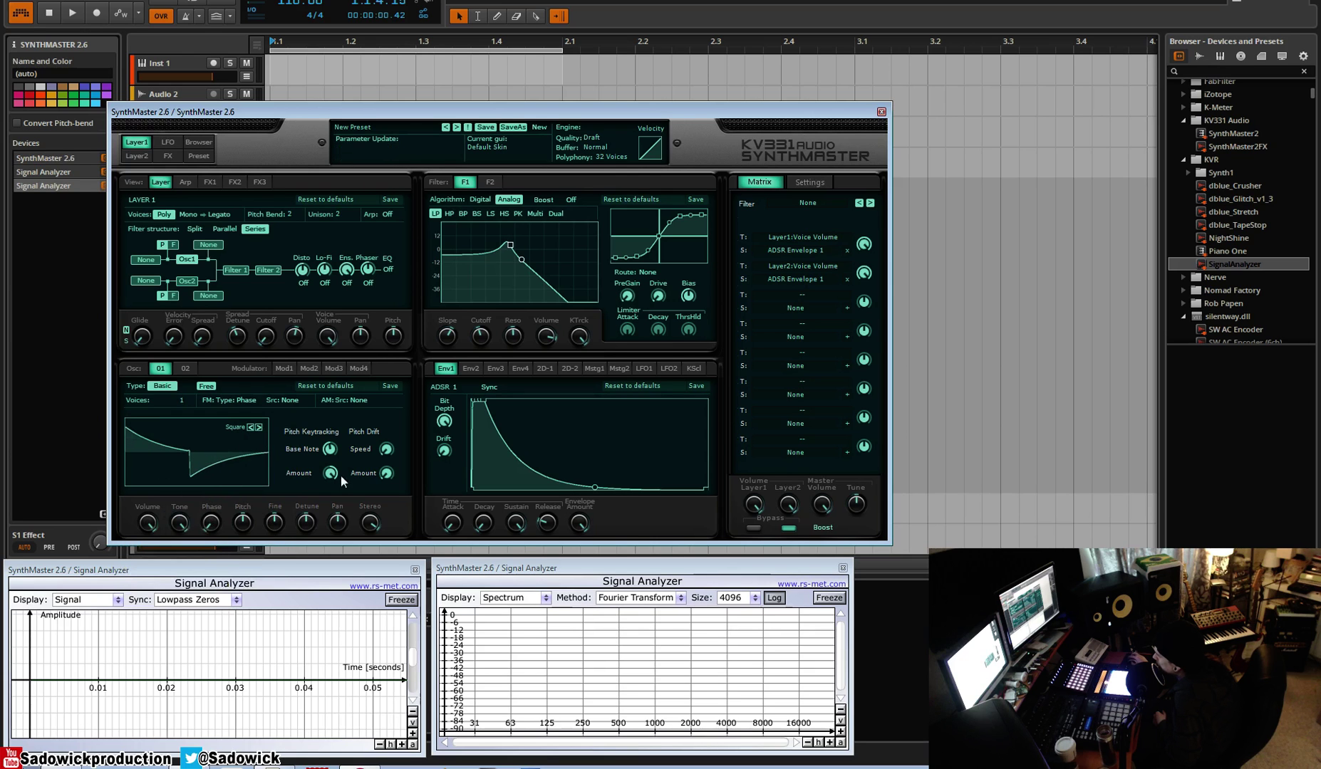
- Rearrange the plugin windows so both signal analyzers sit side by side with a small gap, with the synth window above them
drag(225, 571, 294, 564)
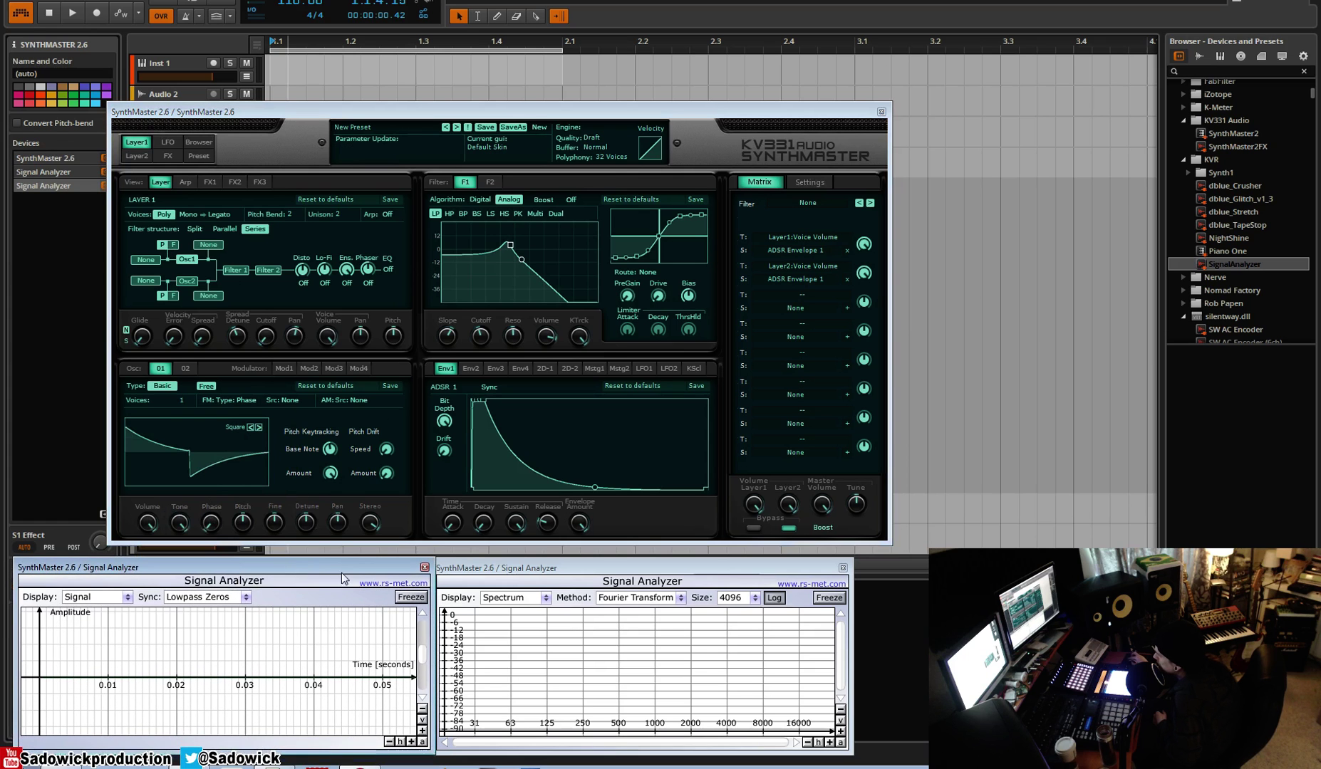
drag(602, 570, 619, 569)
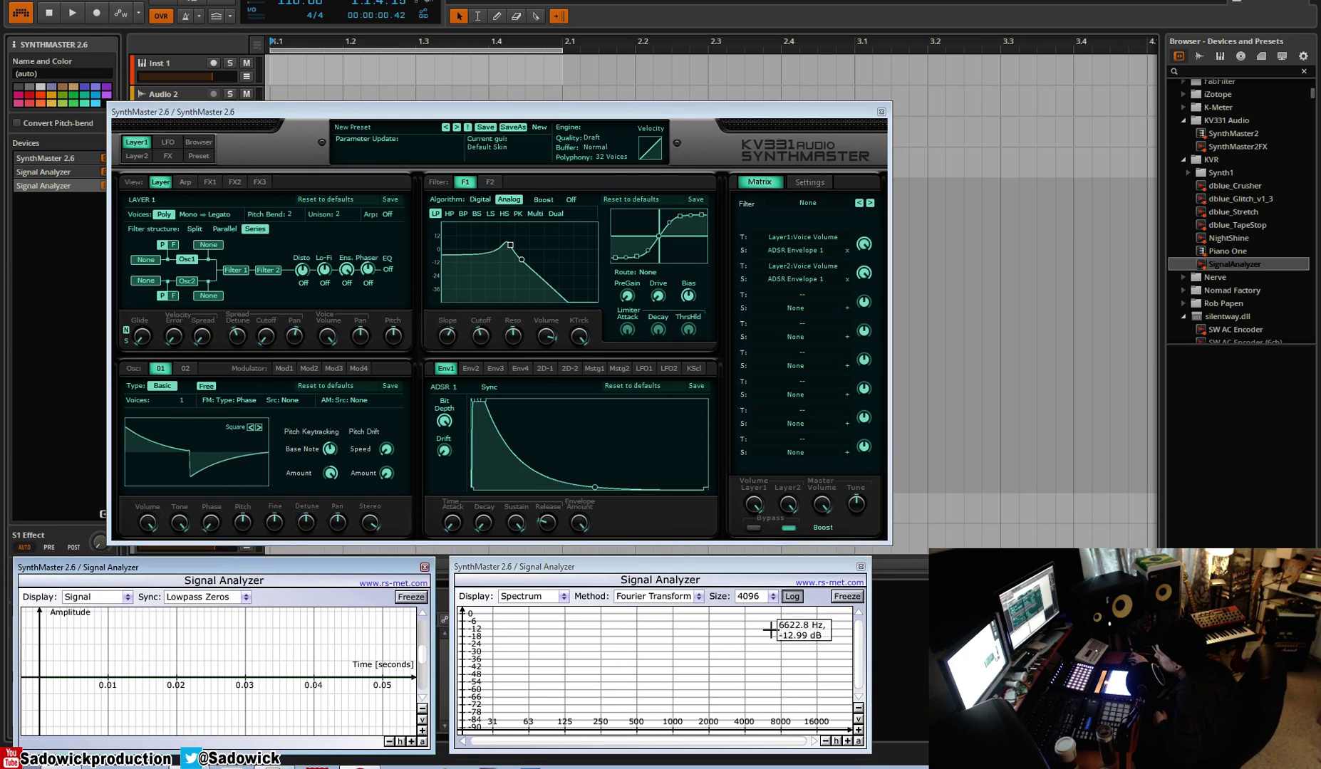
drag(661, 568, 656, 566)
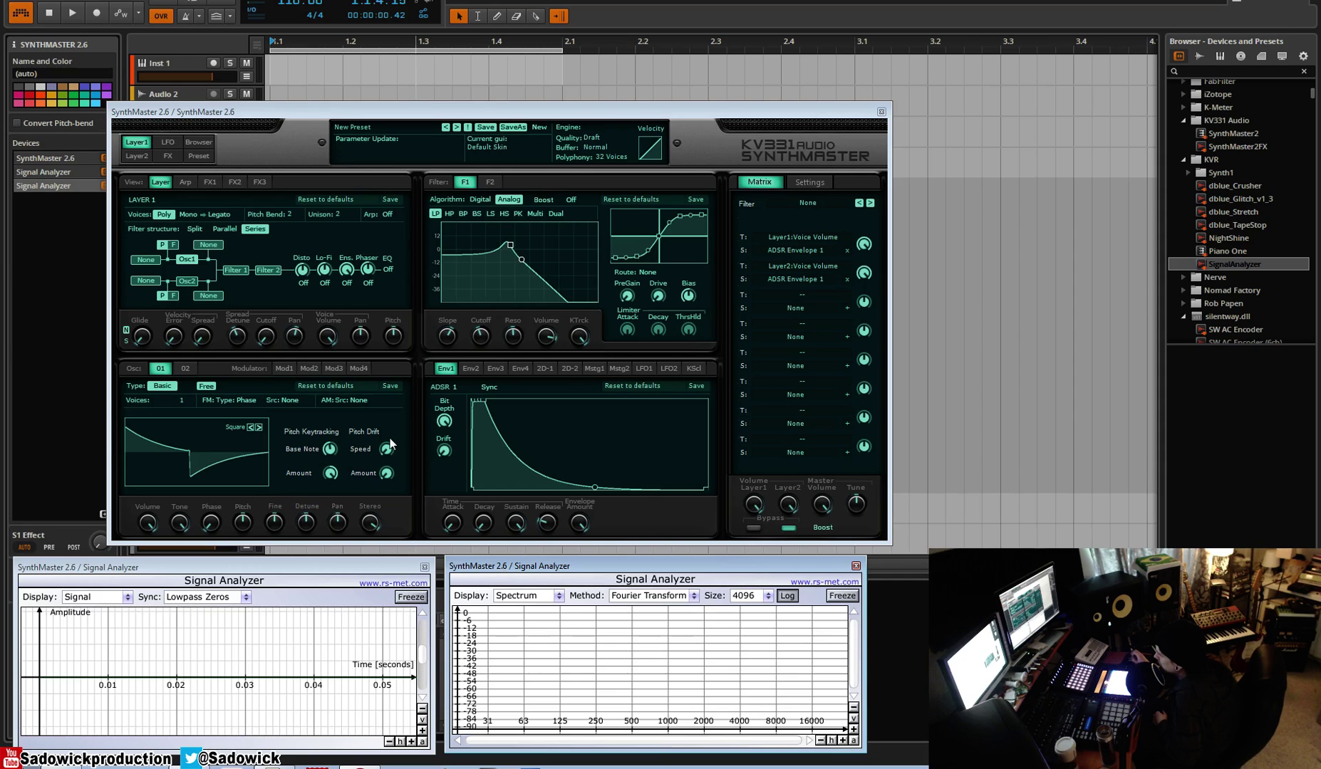
drag(351, 114, 326, 108)
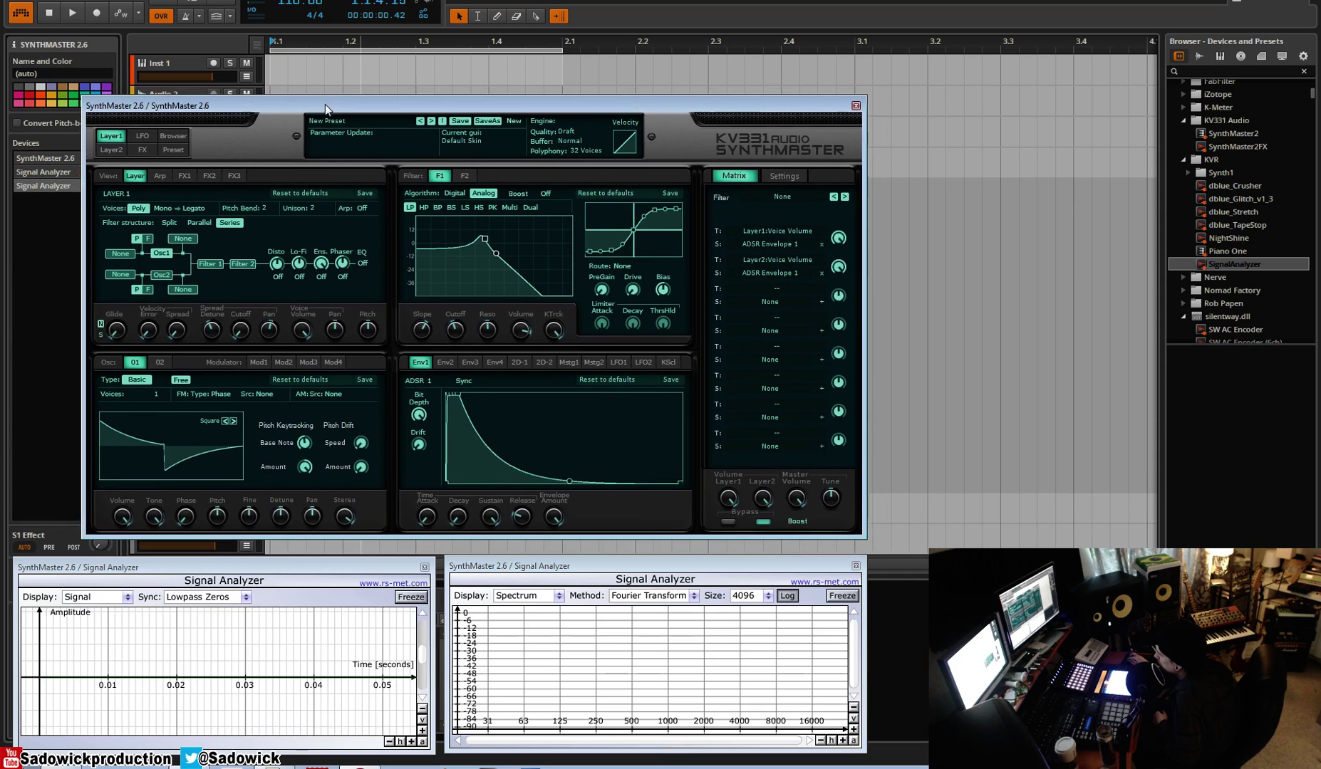